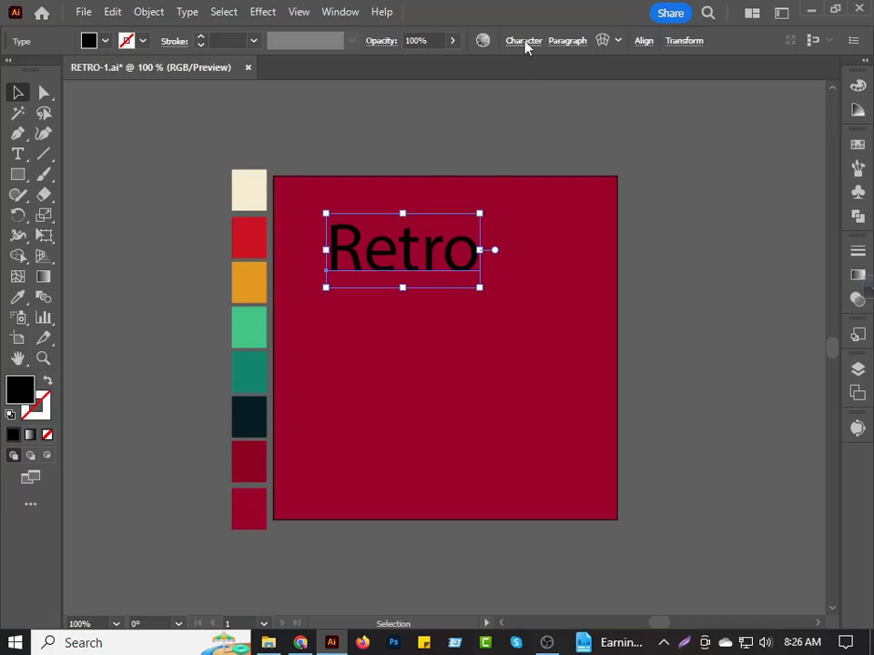
# Apply the Cinderela script font to Retro, scale it up and drag it down toward the centre
pyautogui.click(524, 43)
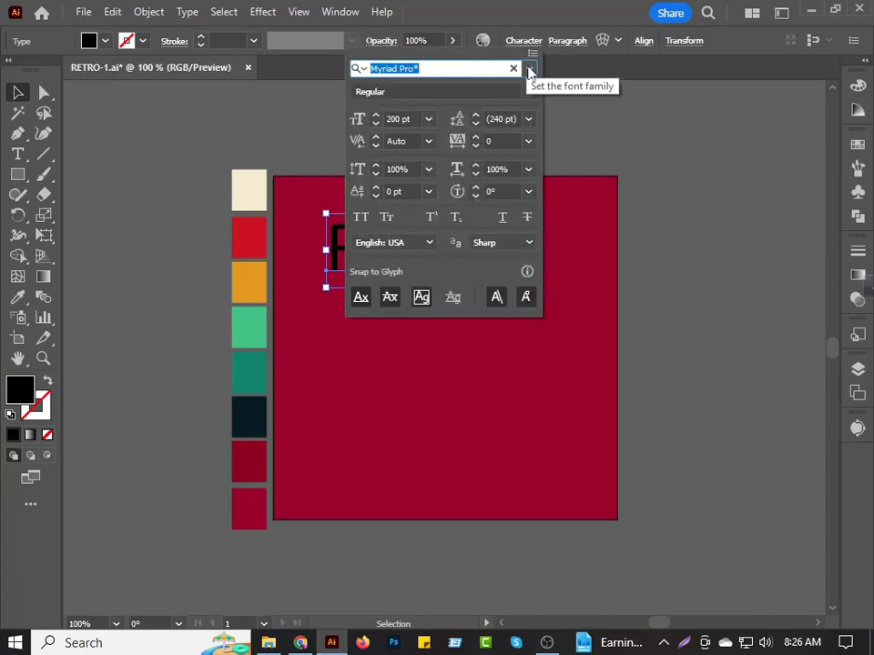
pyautogui.click(528, 69)
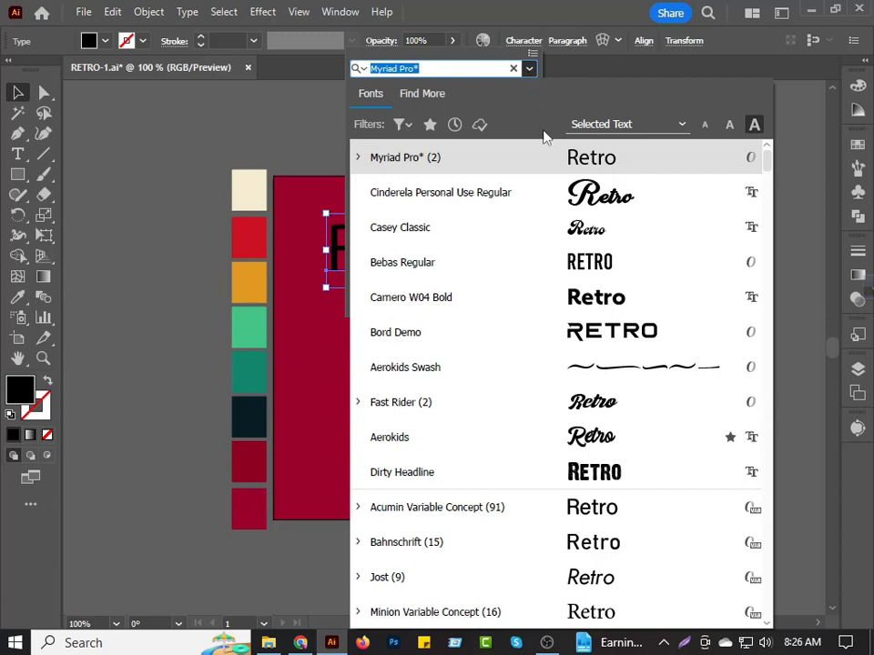
pyautogui.click(598, 203)
pyautogui.press('Escape')
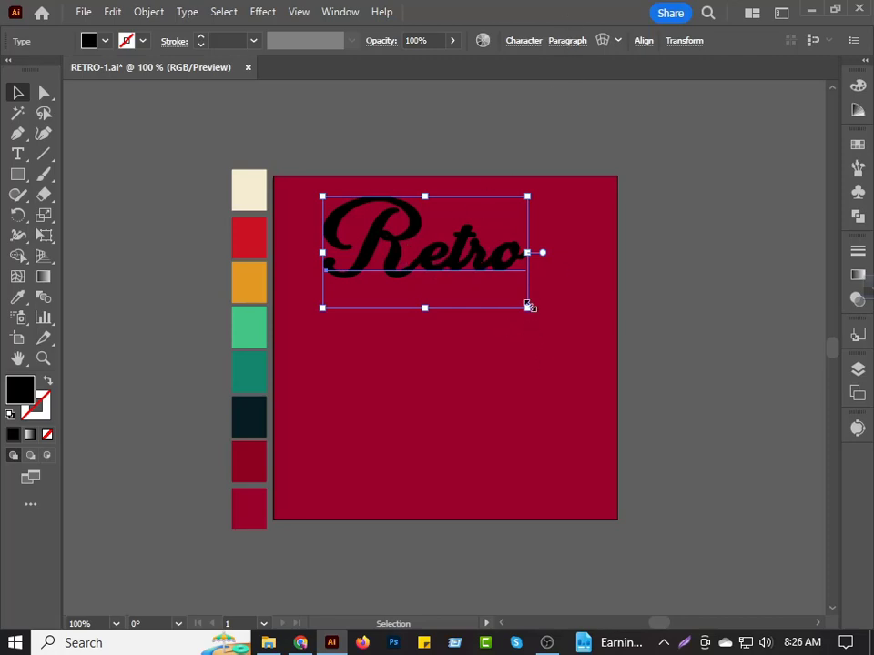
pyautogui.moveTo(527, 307); pyautogui.dragTo(570, 353)
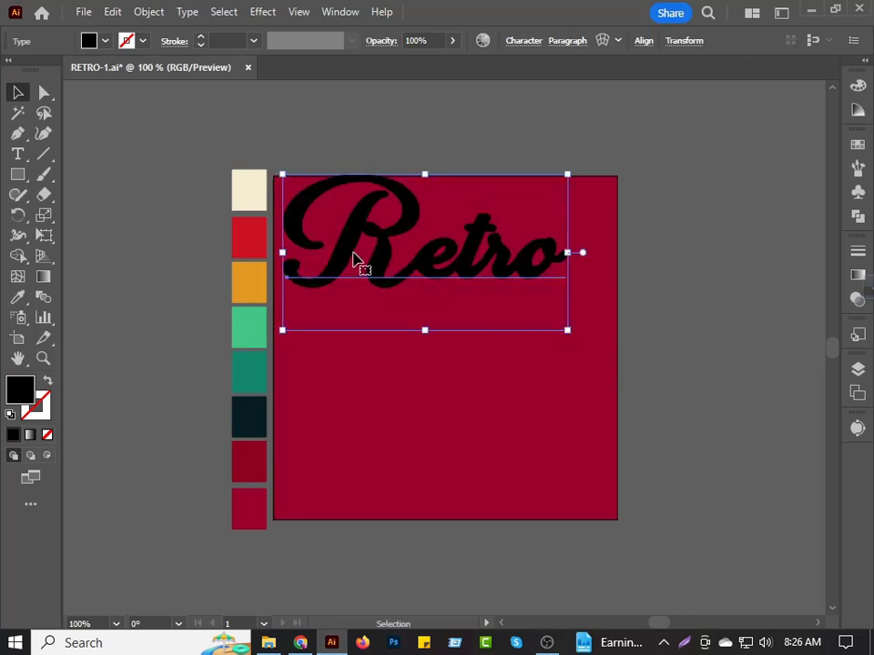
pyautogui.moveTo(371, 259); pyautogui.dragTo(387, 355)
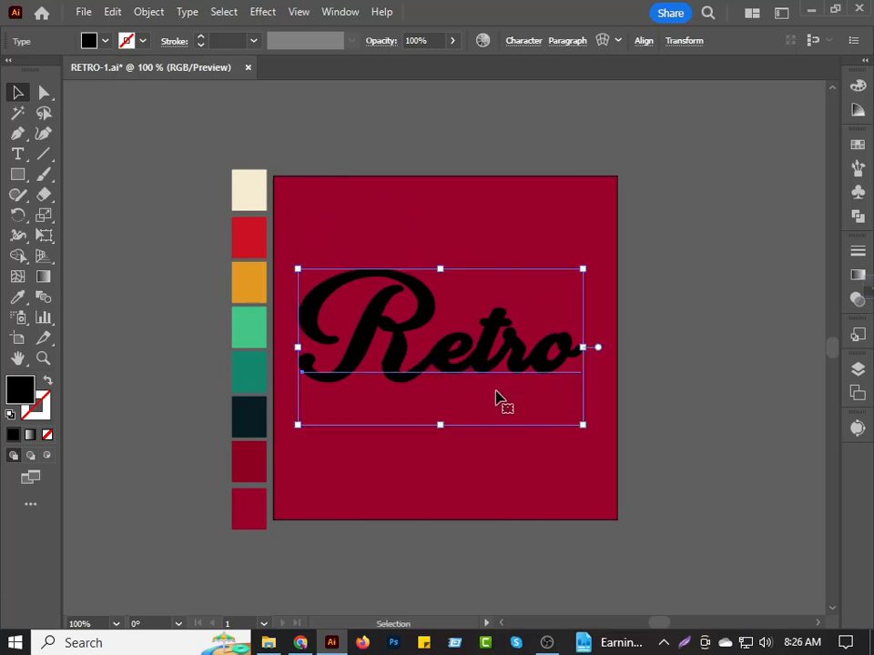
# Centre the Retro text horizontally and vertically on the artboard
pyautogui.click(643, 40)
pyautogui.click(494, 88)
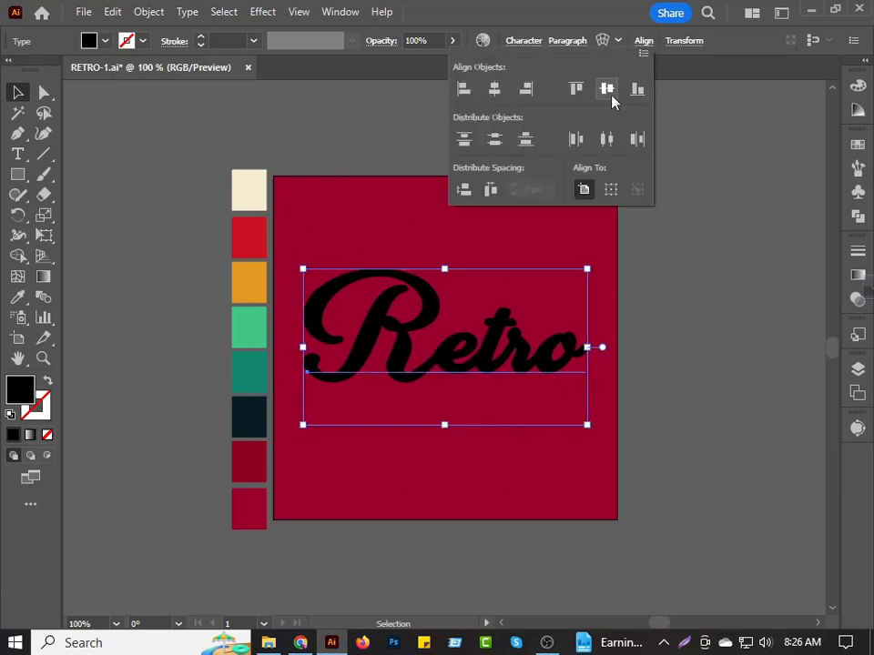
pyautogui.click(608, 93)
pyautogui.press('Escape')
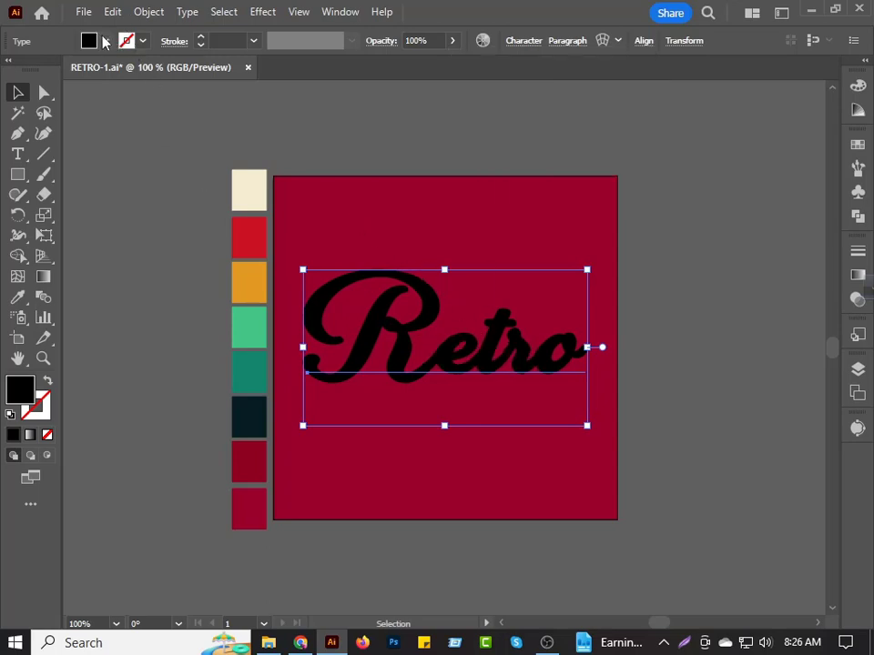
# Set the Retro text fill to None
pyautogui.click(86, 39)
pyautogui.click(11, 70)
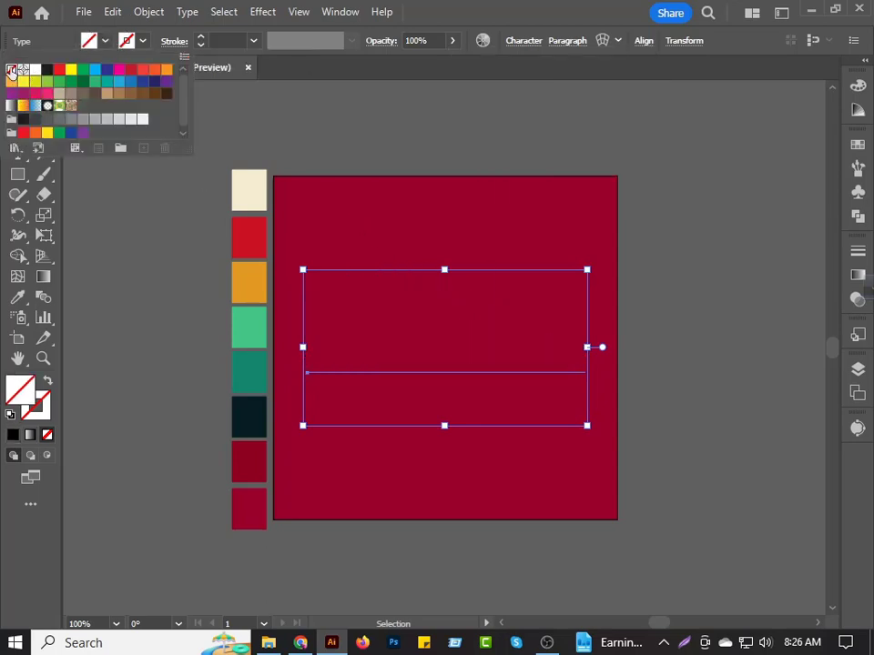
pyautogui.press('Escape')
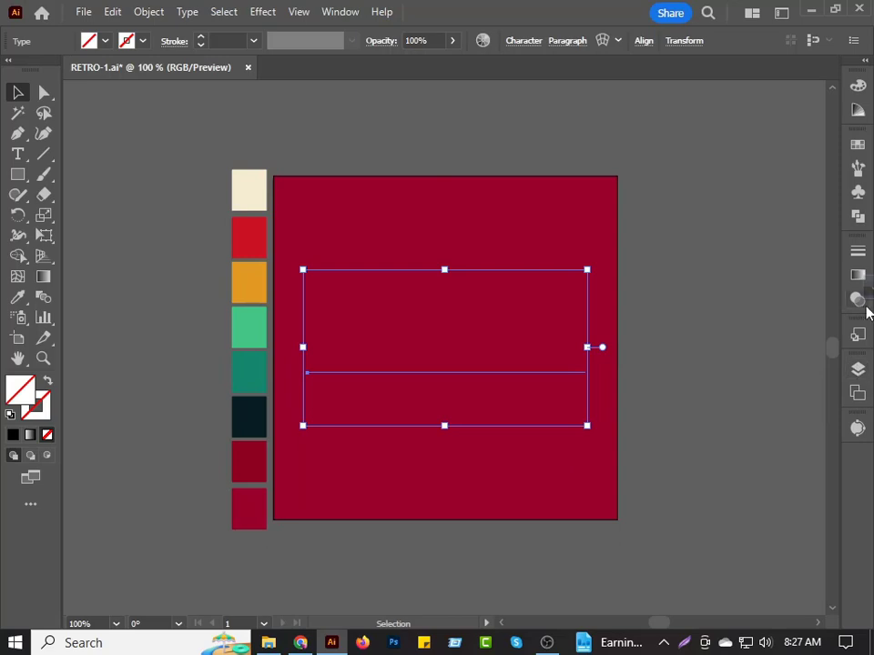
# Show the Appearance panel and add a new fill to the Retro text
pyautogui.click(354, 12)
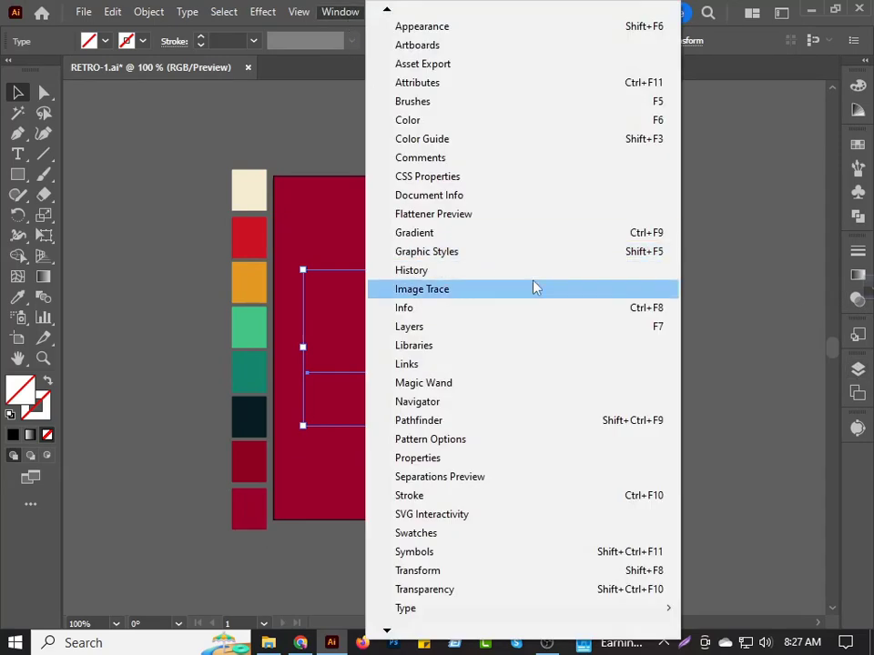
pyautogui.click(469, 26)
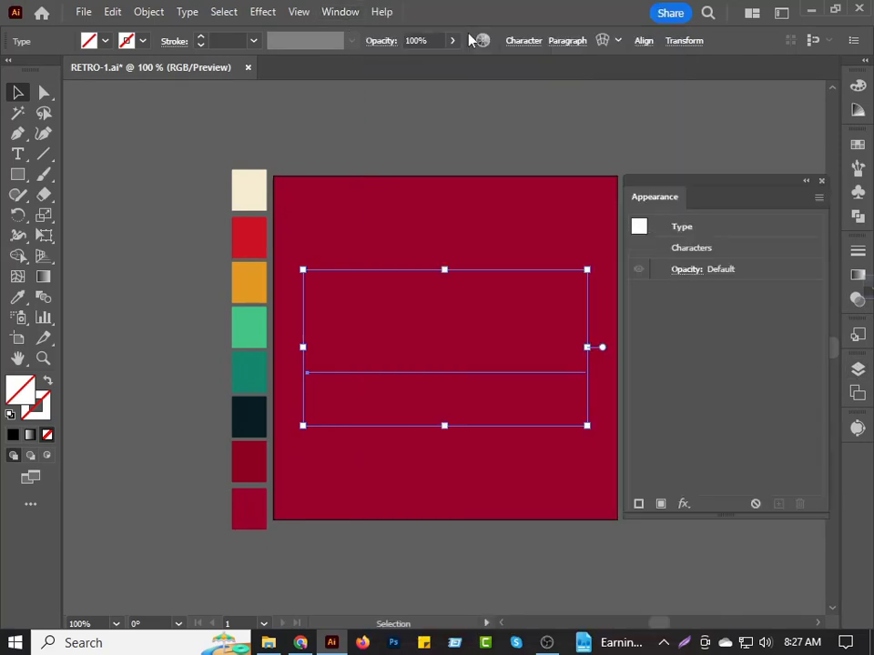
pyautogui.click(662, 506)
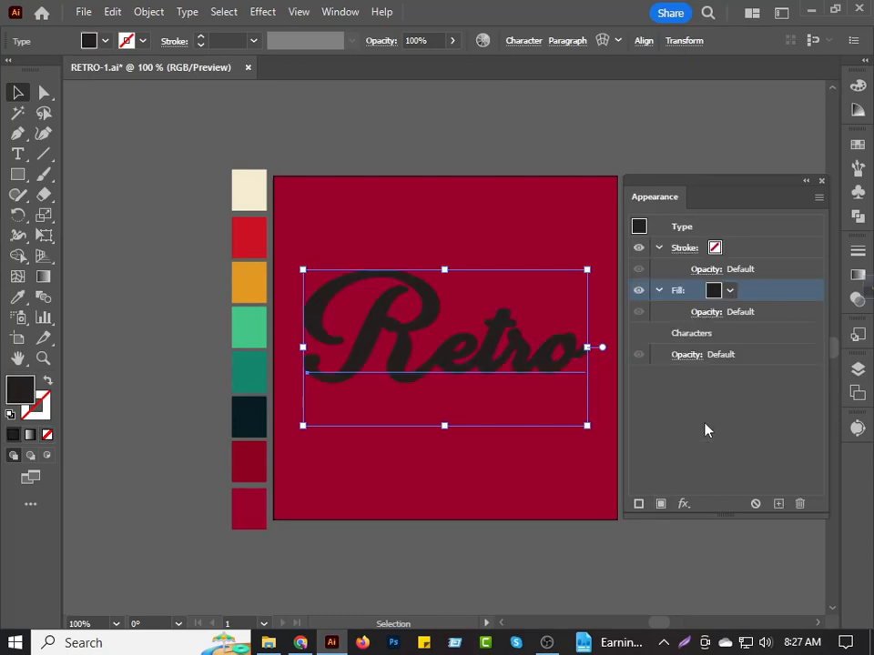
pyautogui.click(714, 290)
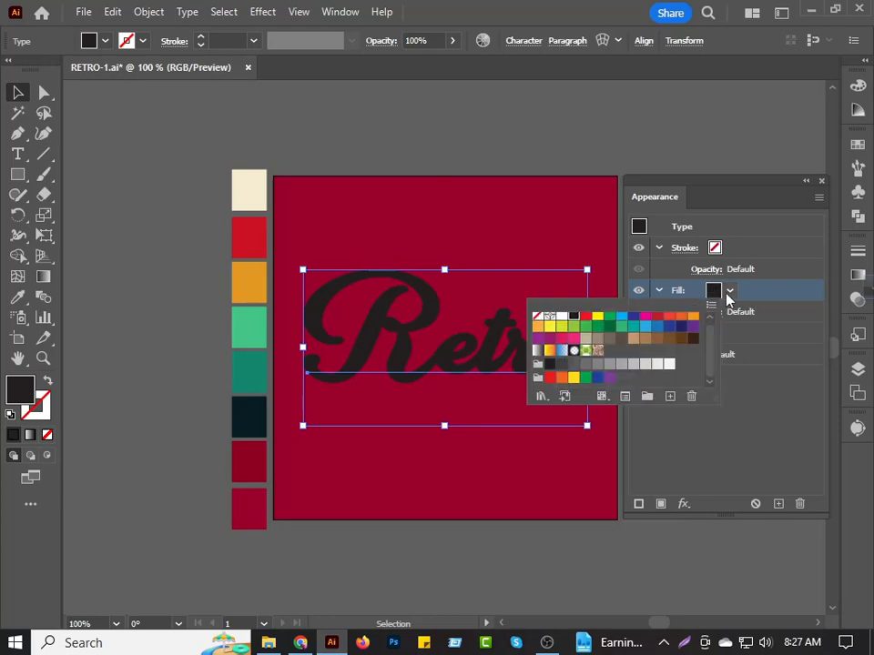
pyautogui.click(713, 291)
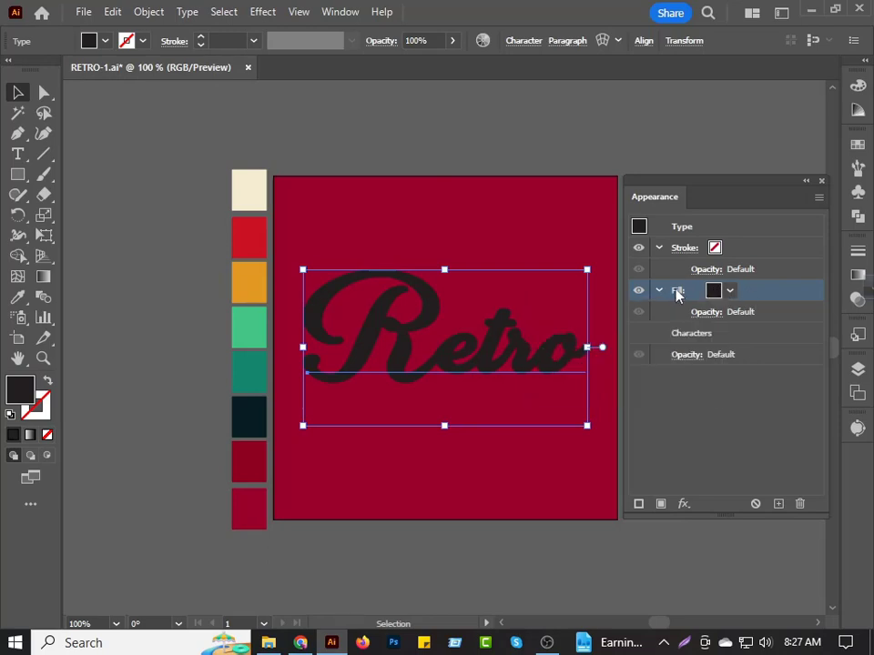
# Sample the cream swatch into the new fill and duplicate it as a second fill
pyautogui.click(18, 296)
pyautogui.click(251, 200)
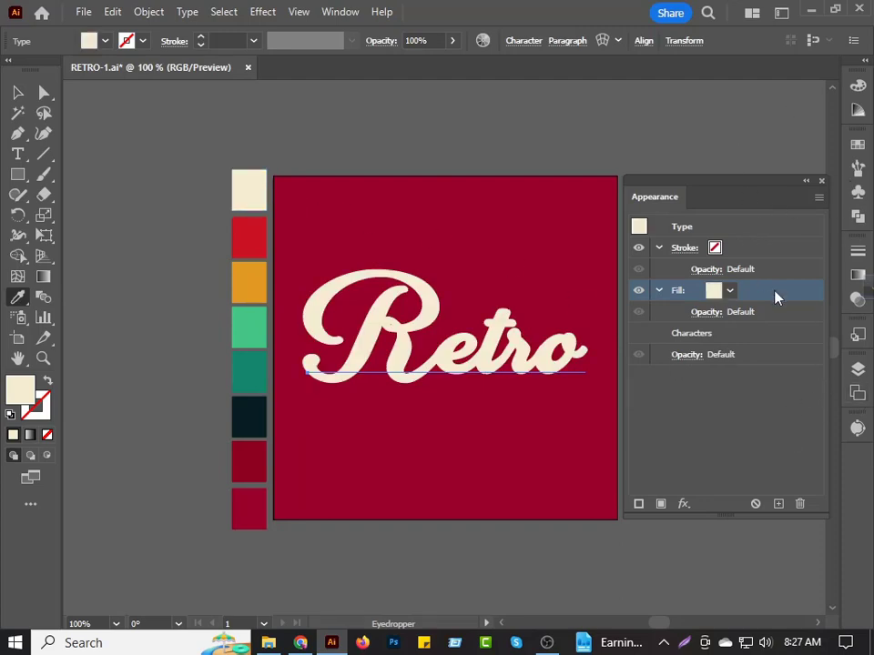
pyautogui.moveTo(776, 297); pyautogui.dragTo(779, 506)
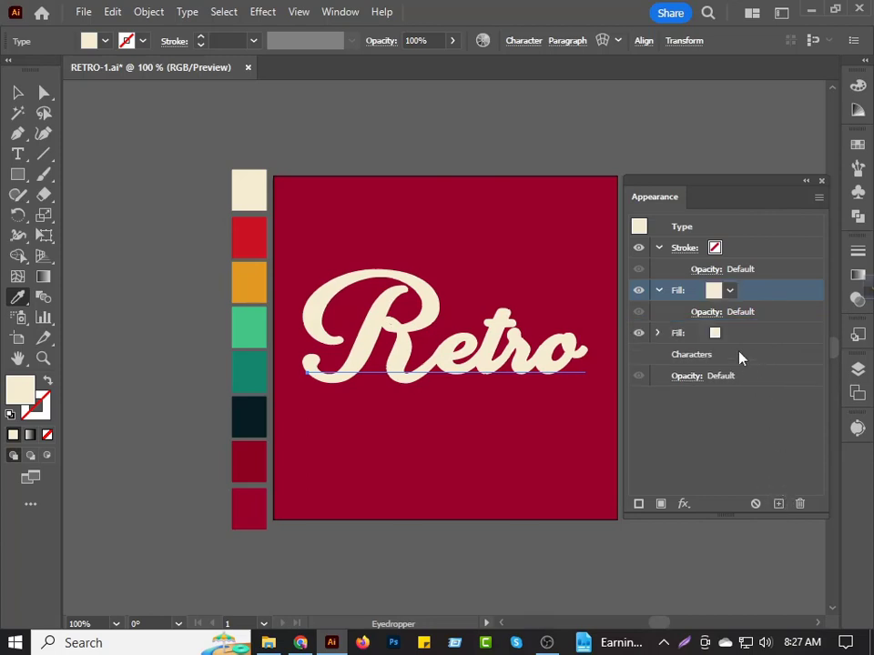
# Colour the lower fill red and add a Transform effect to it
pyautogui.click(716, 334)
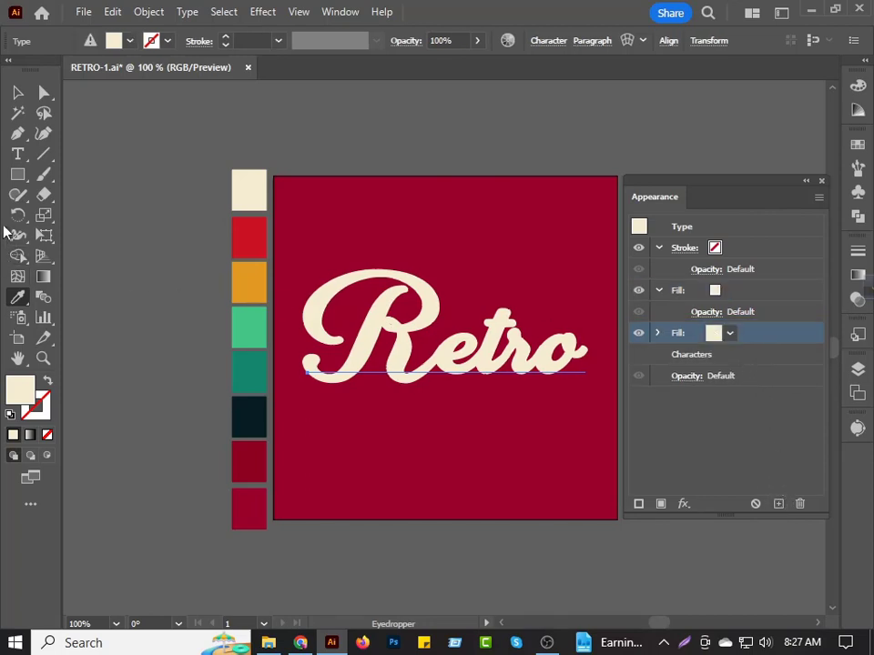
pyautogui.click(257, 244)
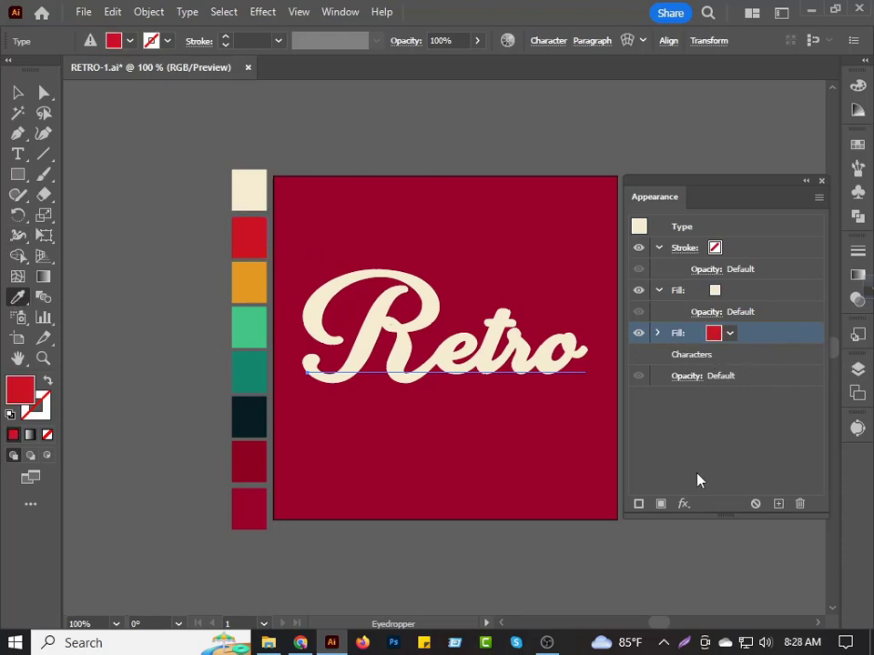
pyautogui.click(684, 504)
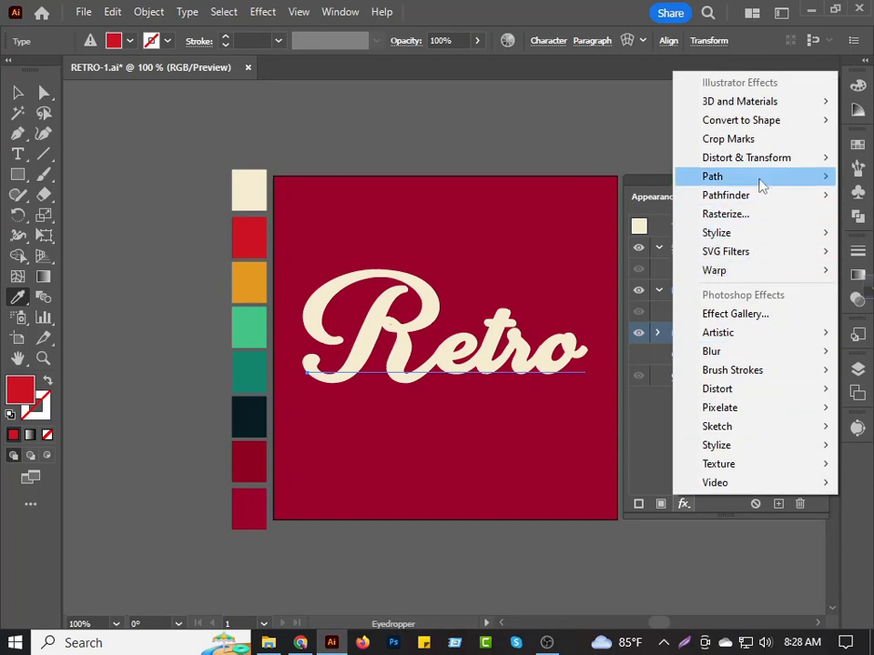
pyautogui.moveTo(746, 157)
pyautogui.click(618, 218)
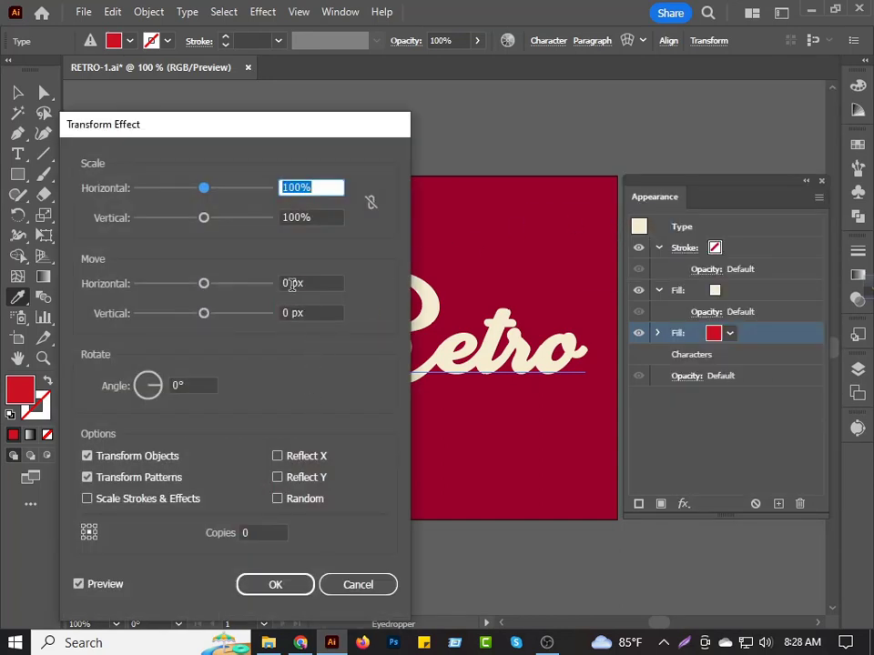
# Set the Transform to move 1 px horizontally and 1 px vertically with 12 copies
pyautogui.click(282, 284)
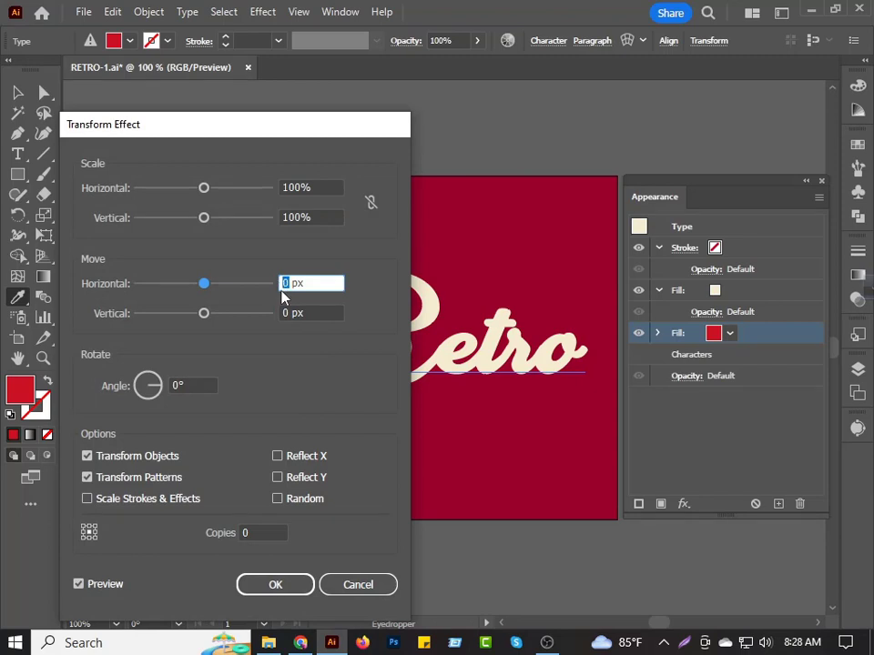
pyautogui.write('1')
pyautogui.press('Tab')
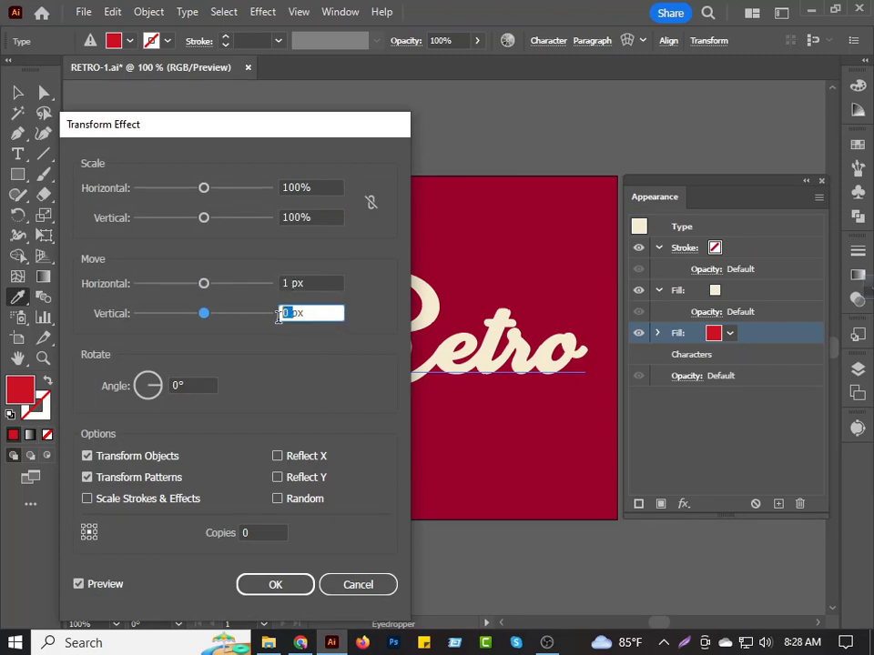
pyautogui.write('1')
pyautogui.click(246, 533)
pyautogui.write('12')
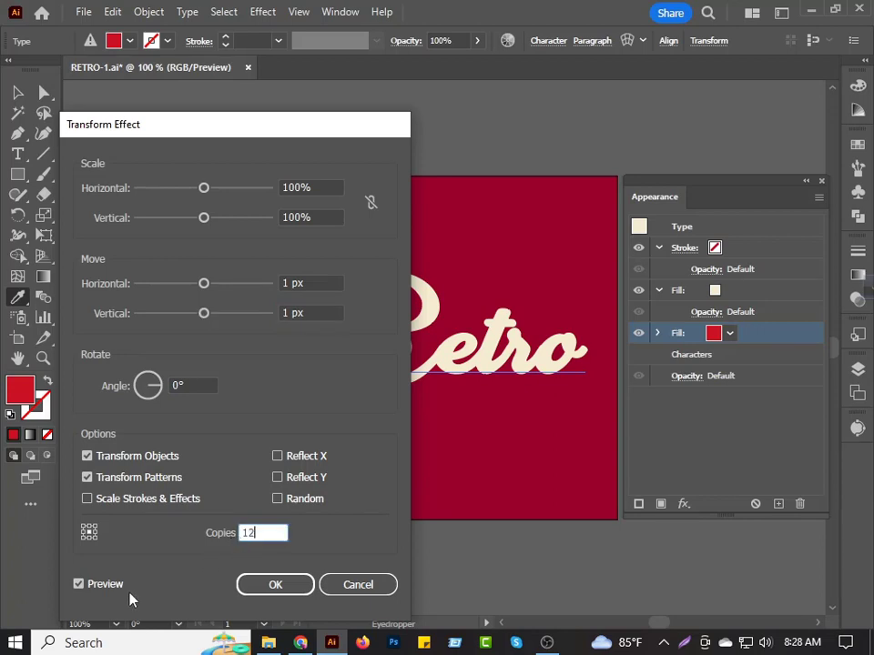
pyautogui.click(79, 584)
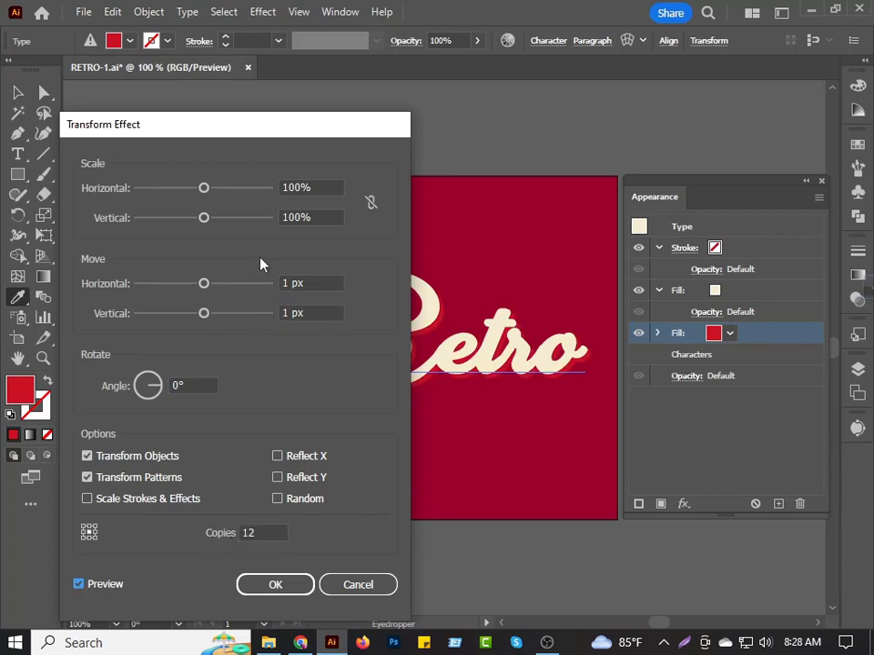
pyautogui.moveTo(333, 134); pyautogui.dragTo(248, 131)
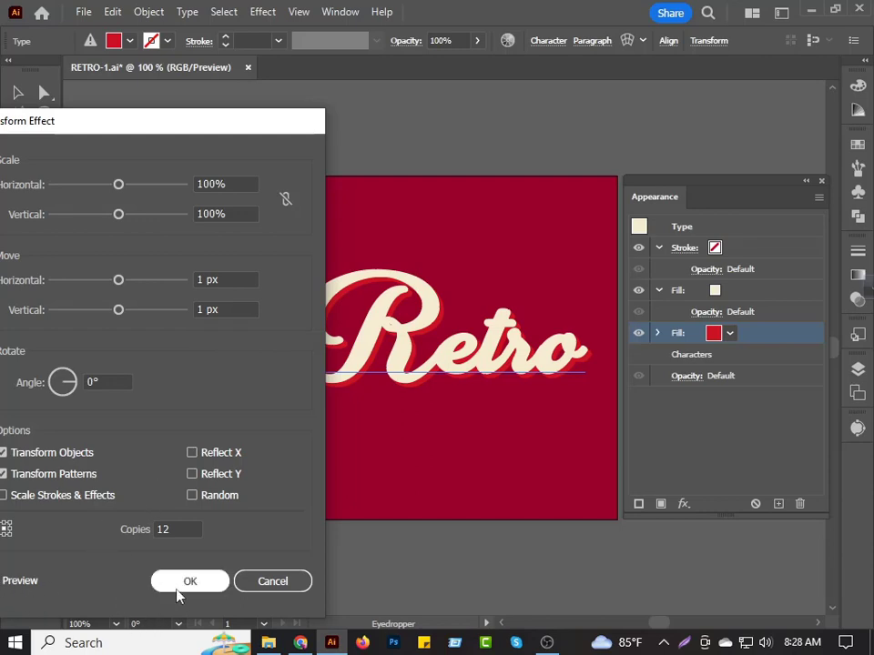
pyautogui.moveTo(159, 126)
pyautogui.mouseDown()
pyautogui.moveTo(232, 103)
pyautogui.moveTo(724, 66)
pyautogui.mouseUp()
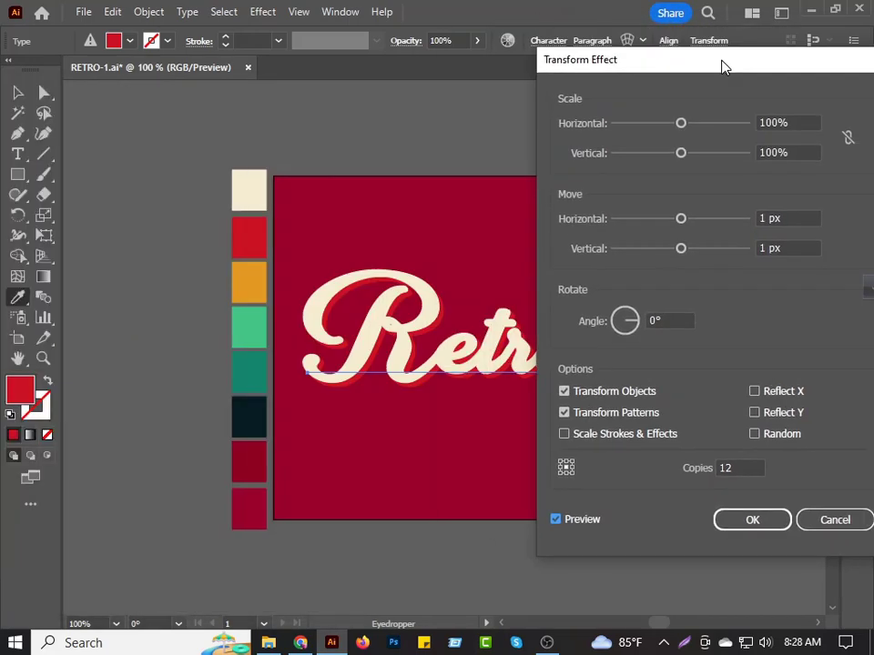
pyautogui.click(758, 521)
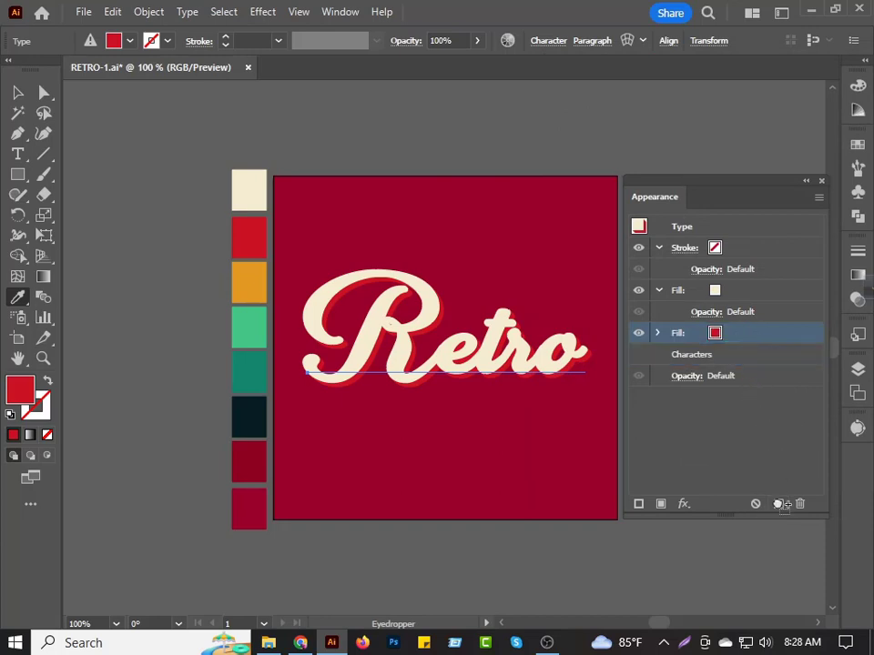
# Duplicate the red shadow fill and colour the lower copy orange
pyautogui.click(779, 504)
pyautogui.click(667, 355)
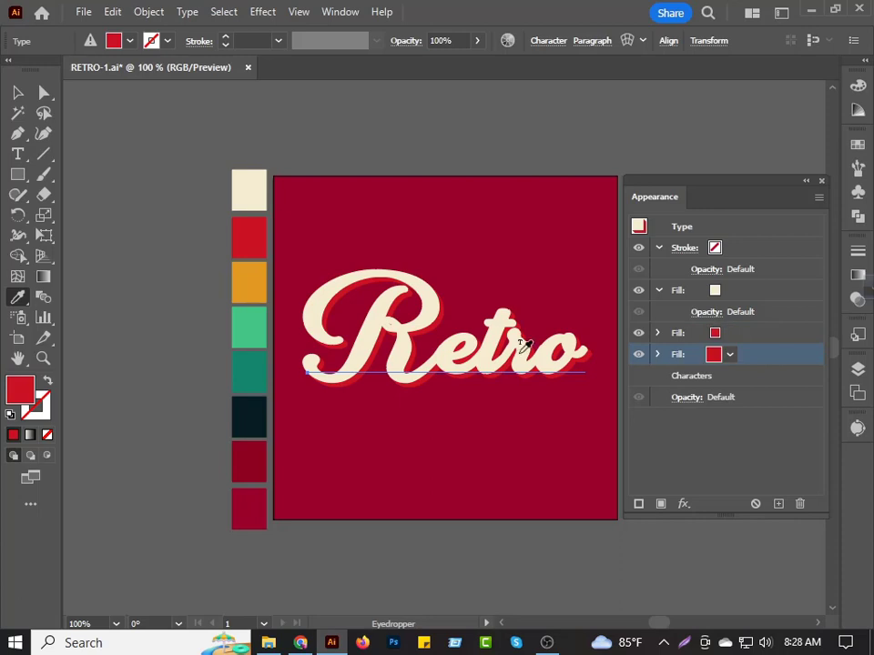
pyautogui.click(259, 284)
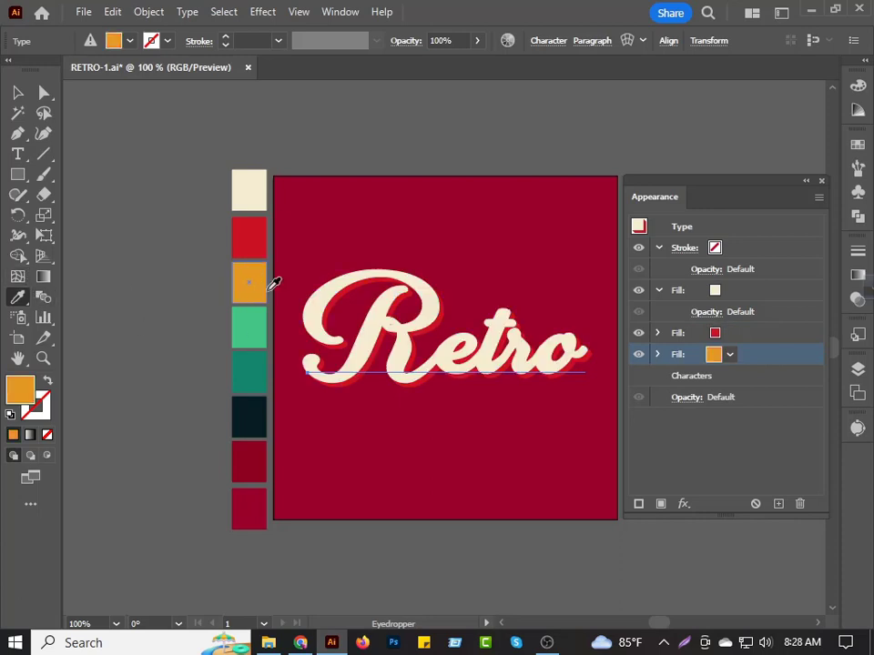
# Change the orange fill's Transform effect to 24 copies
pyautogui.click(658, 354)
pyautogui.click(706, 379)
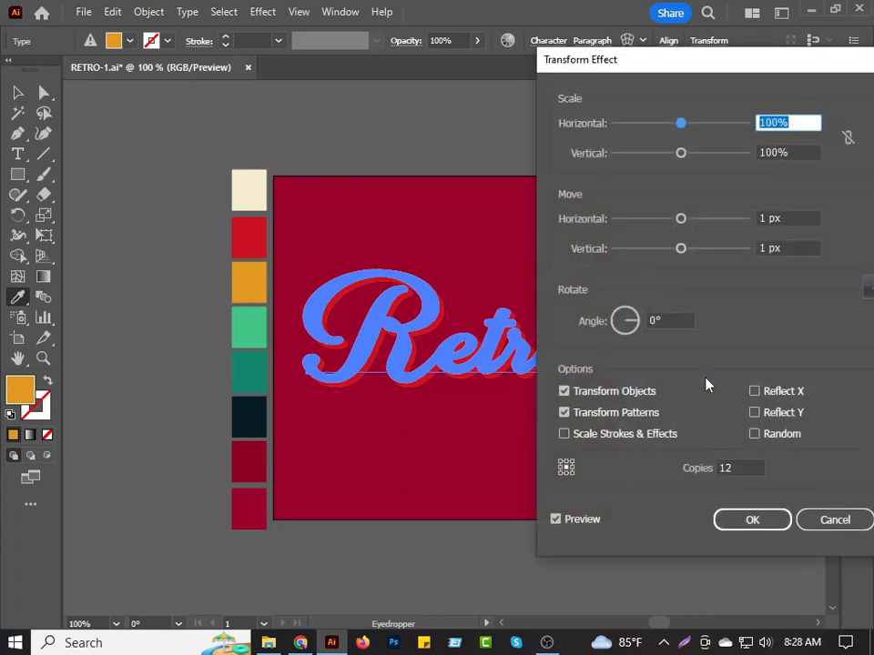
pyautogui.doubleClick(734, 468)
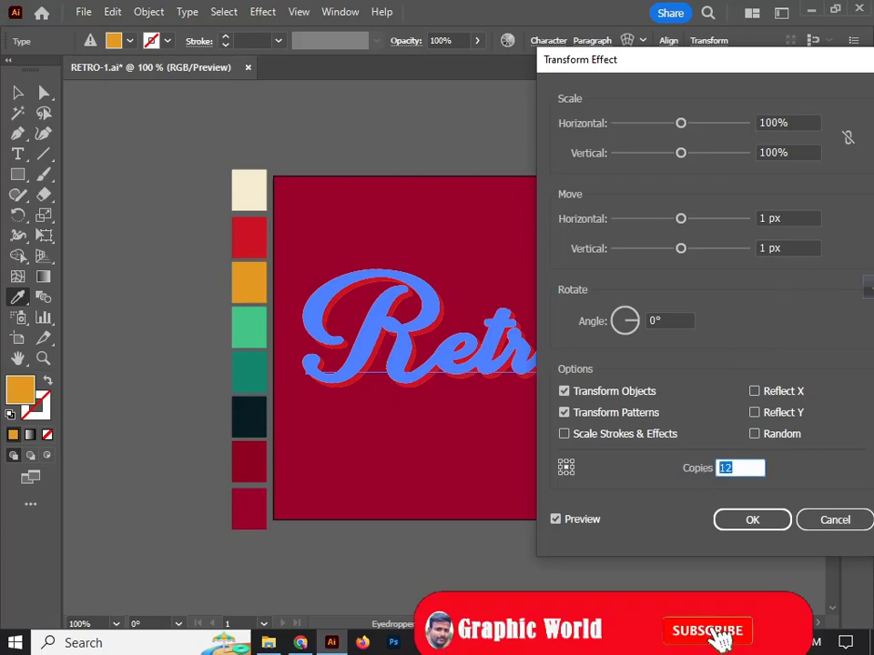
pyautogui.write('2')
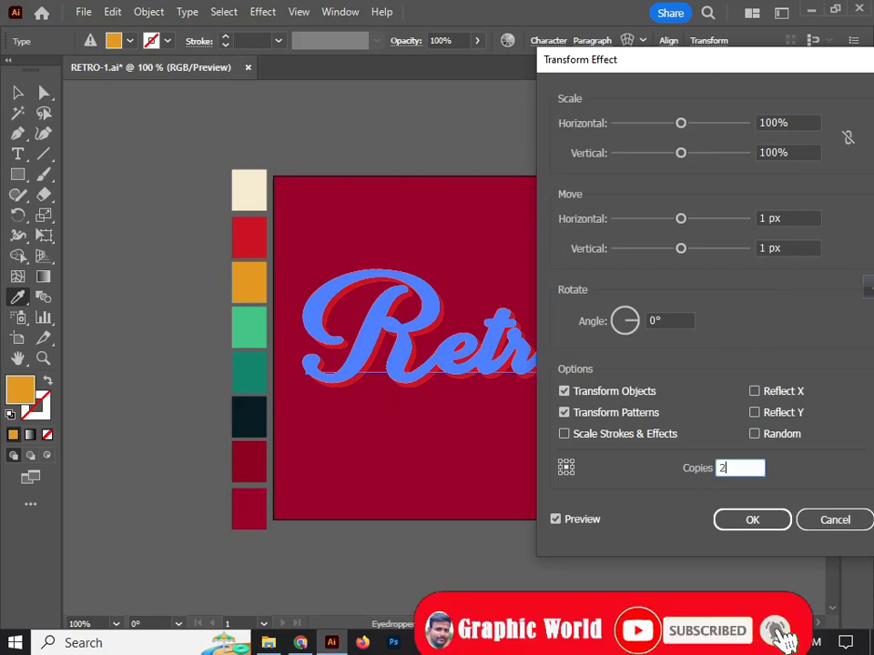
pyautogui.write('4')
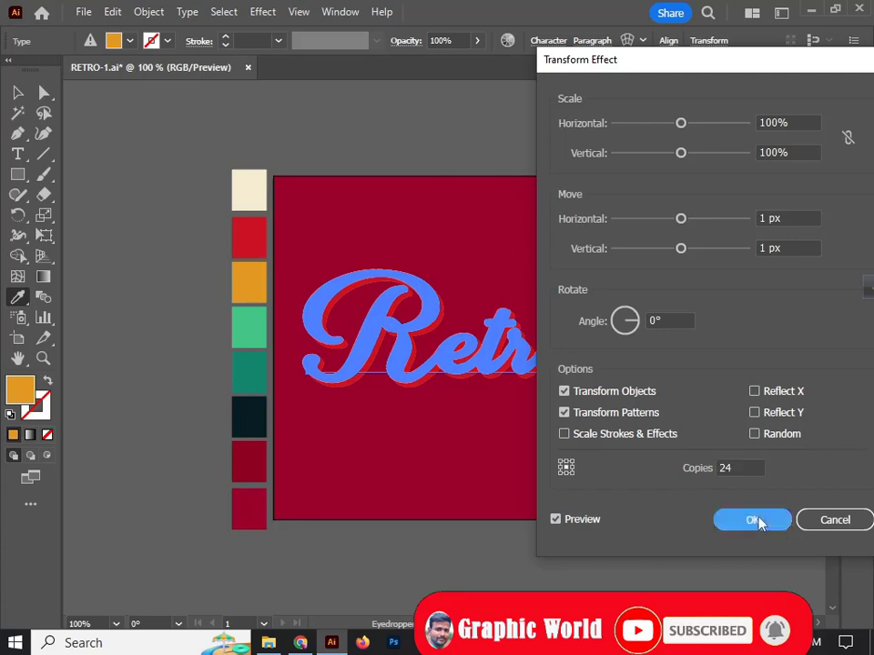
pyautogui.click(755, 519)
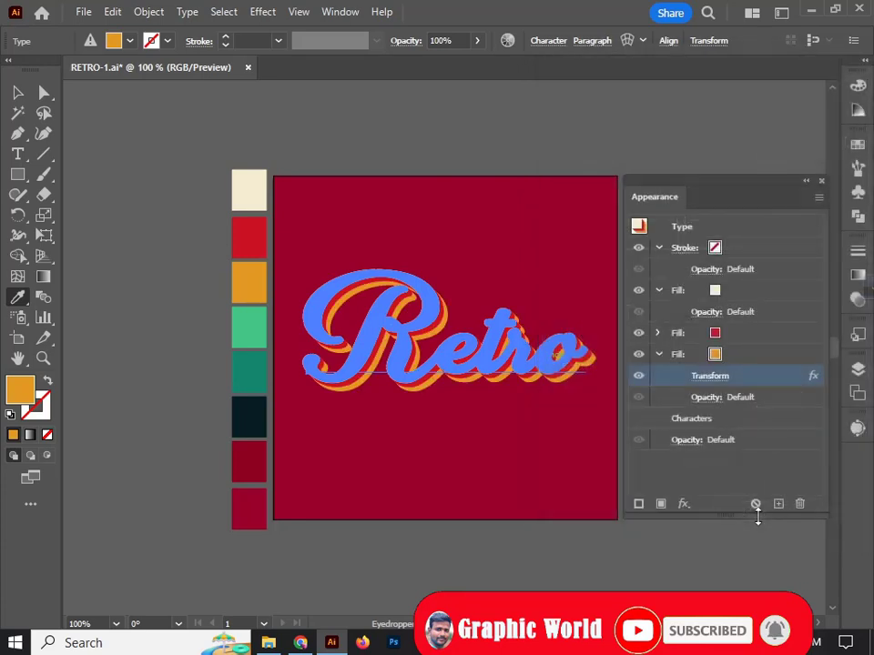
# Duplicate the orange fill layer for the next shadow
pyautogui.click(658, 354)
pyautogui.click(772, 355)
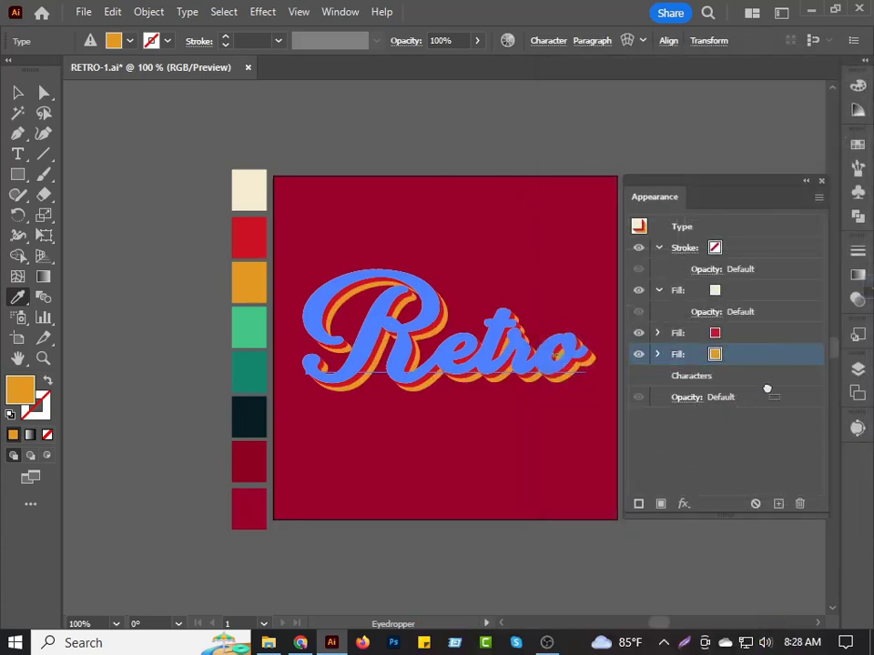
pyautogui.click(779, 504)
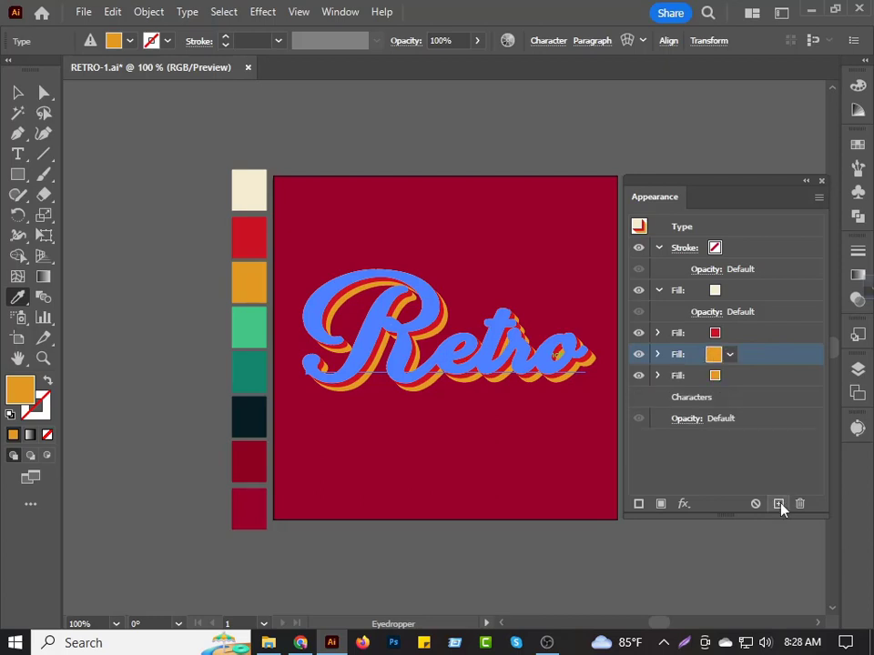
# Colour the new bottom fill layer green
pyautogui.click(718, 382)
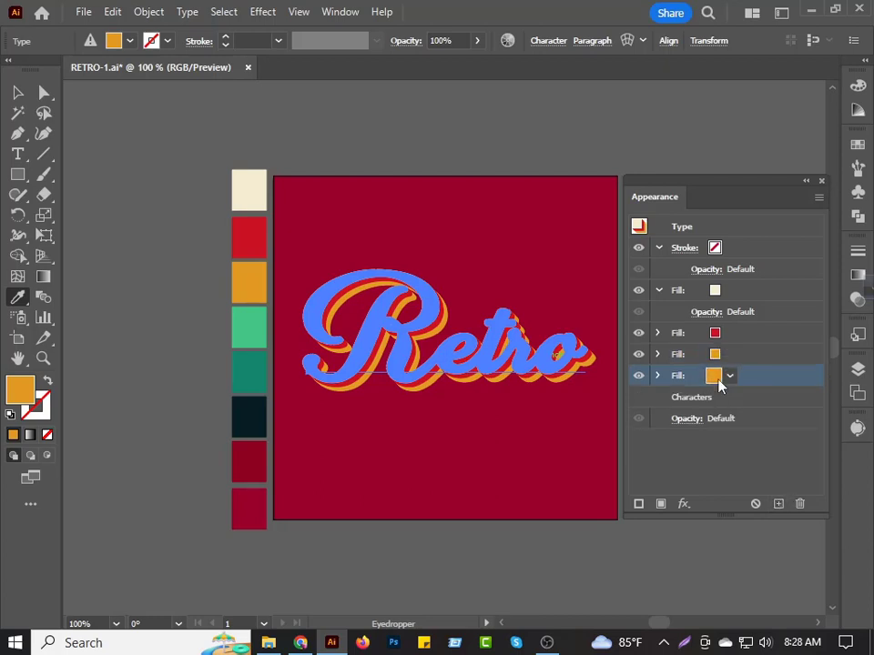
pyautogui.click(381, 360)
pyautogui.click(254, 314)
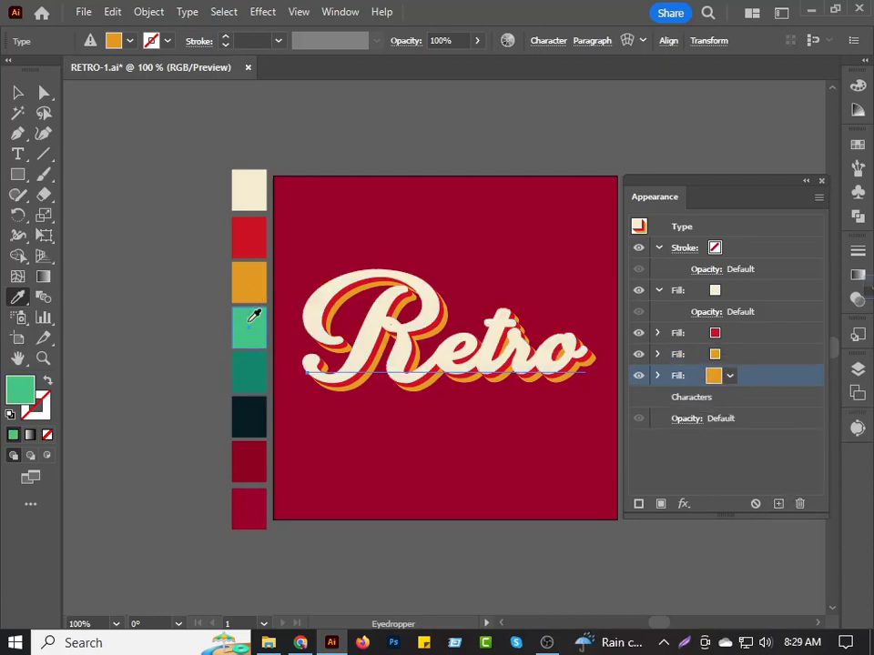
# Set the green fill's Transform effect to 36 copies
pyautogui.click(658, 377)
pyautogui.click(710, 400)
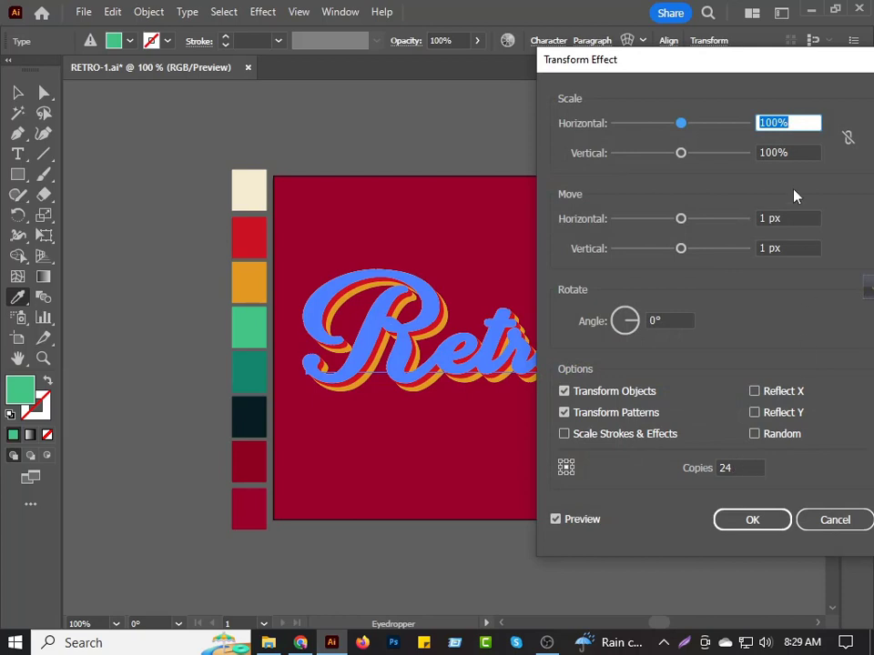
pyautogui.click(727, 466)
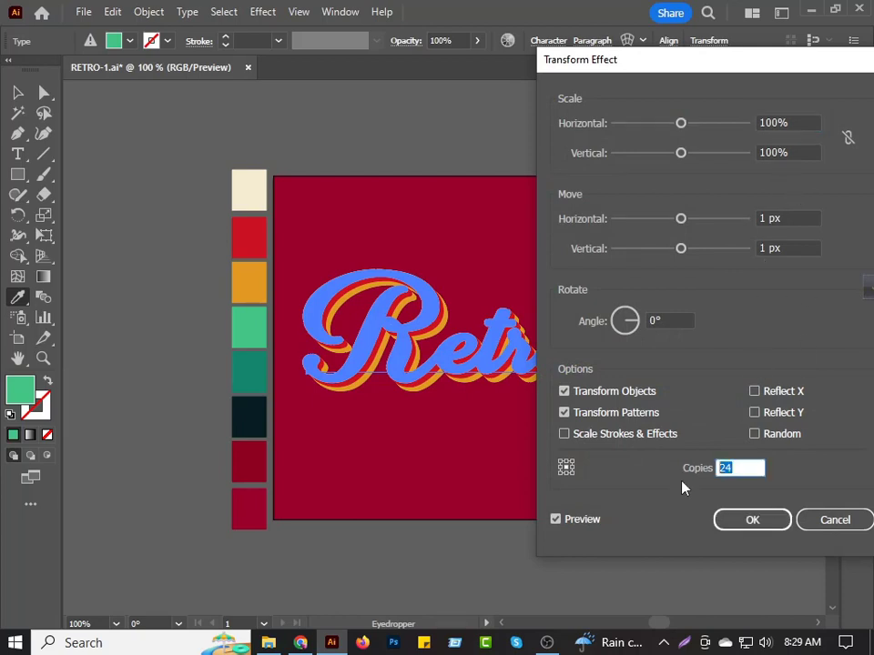
pyautogui.write('36')
pyautogui.click(752, 519)
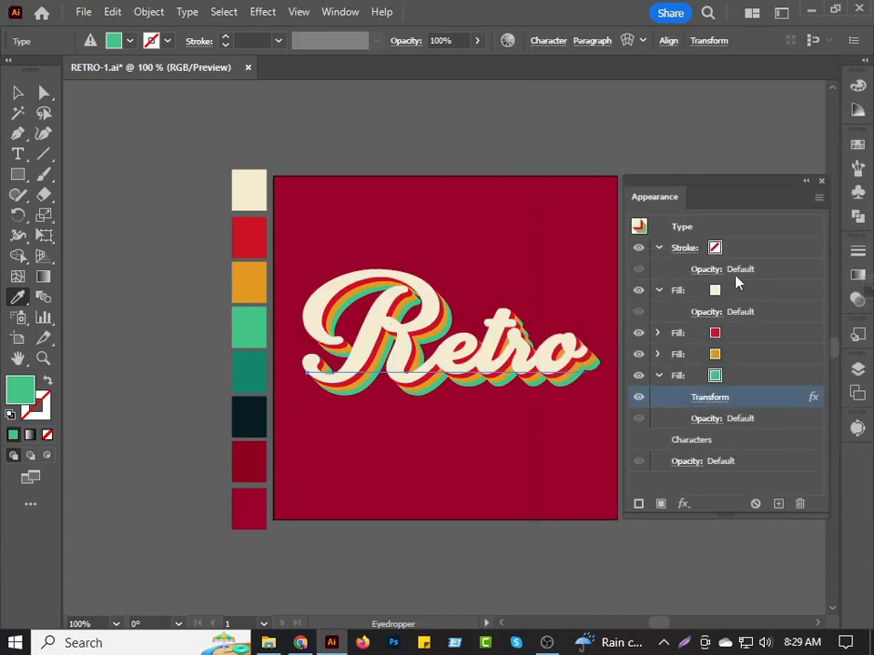
pyautogui.click(659, 376)
# Duplicate the green fill and recolour the new bottom fill dark teal
pyautogui.click(753, 381)
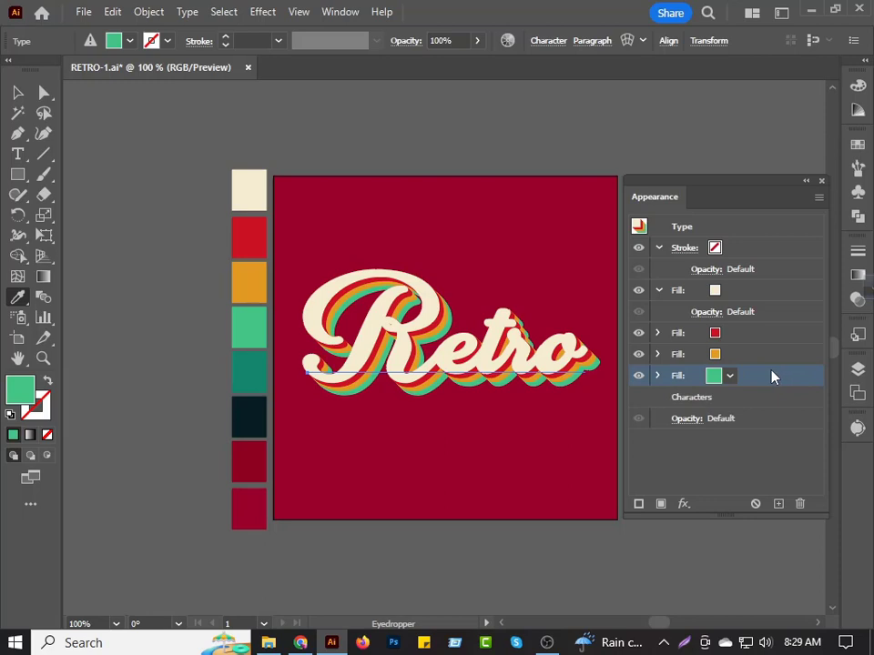
pyautogui.click(778, 505)
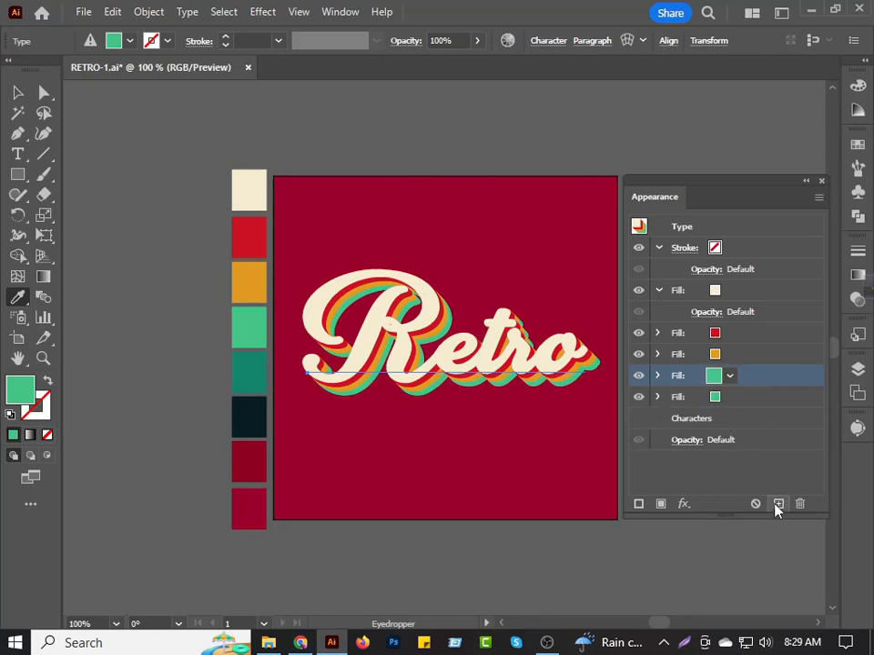
pyautogui.click(719, 398)
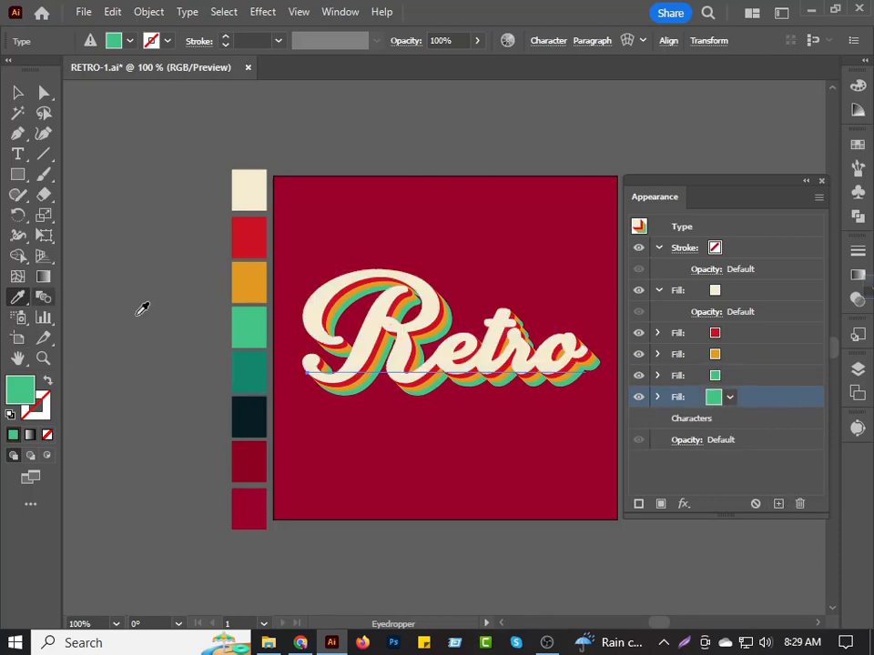
pyautogui.click(261, 370)
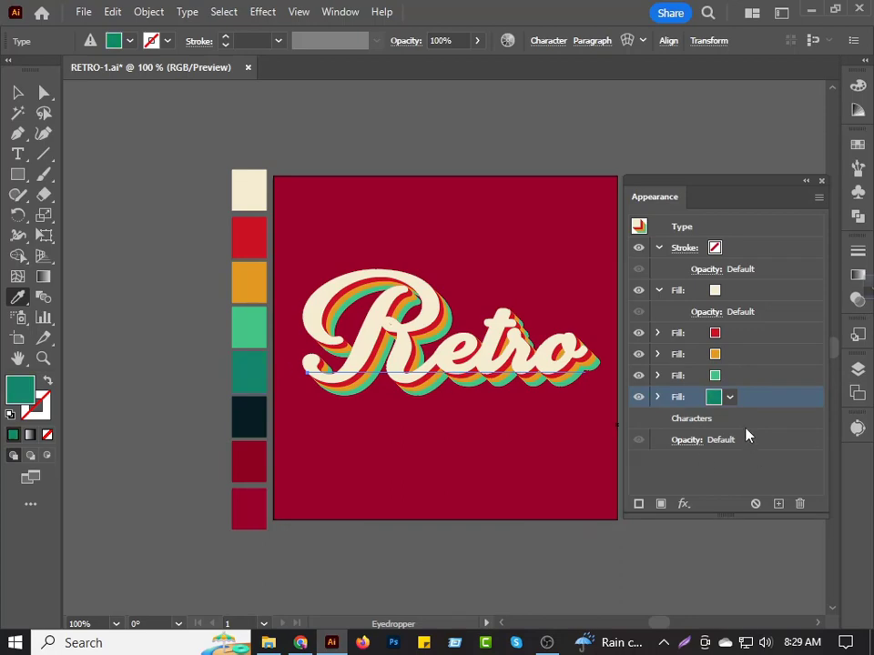
# Set the teal fill's Transform effect to 48 copies
pyautogui.click(658, 398)
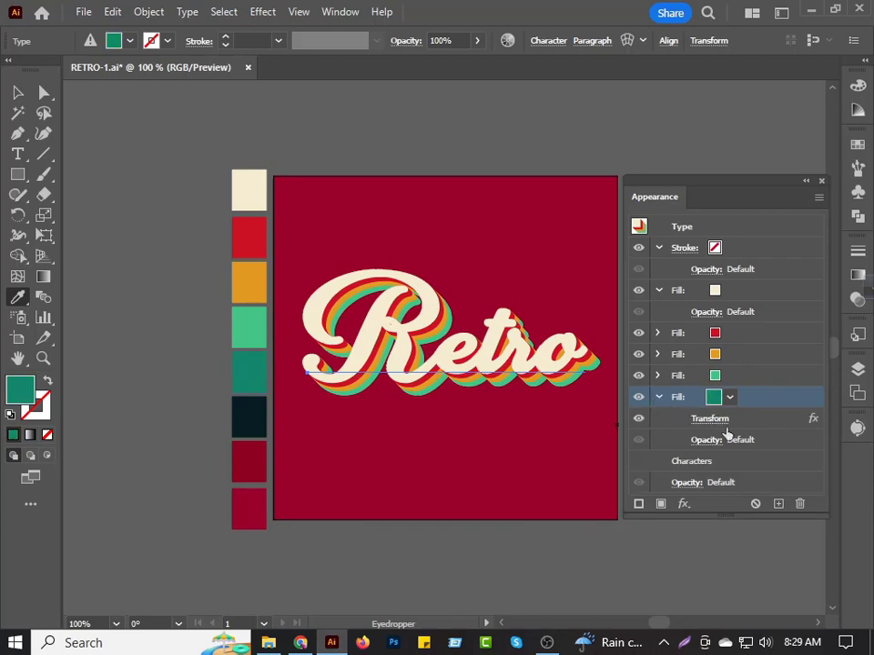
pyautogui.click(718, 420)
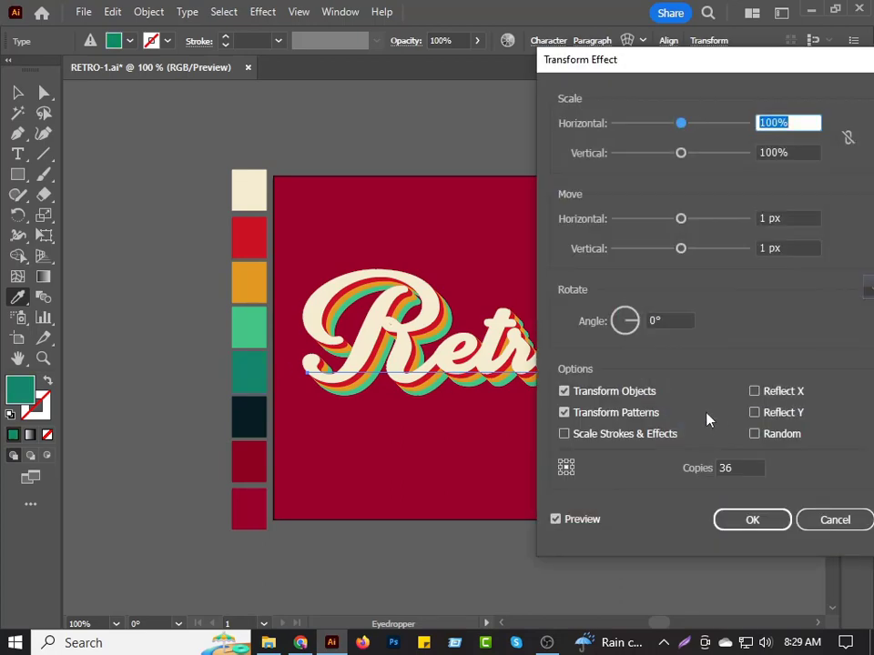
pyautogui.click(739, 468)
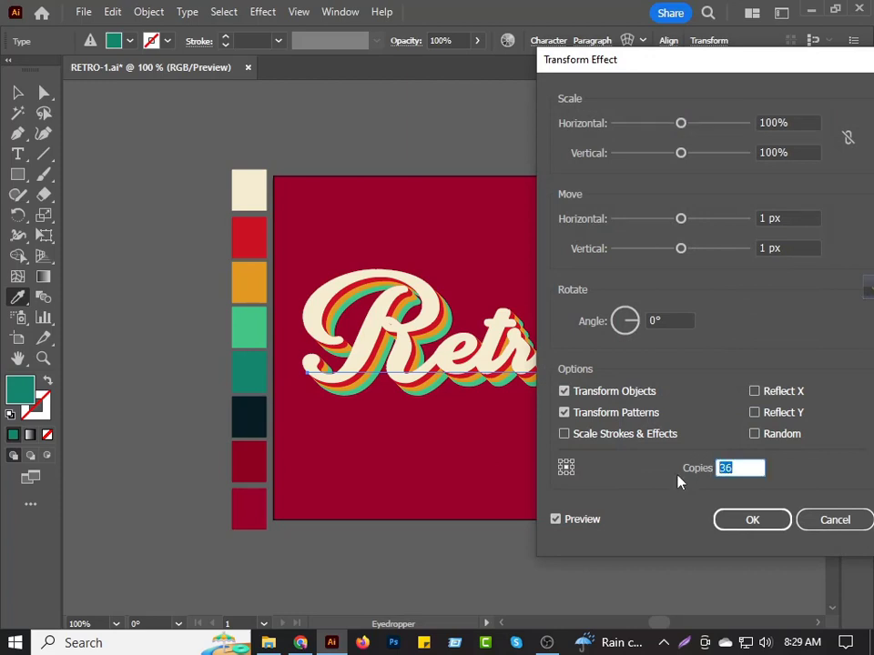
pyautogui.write('48')
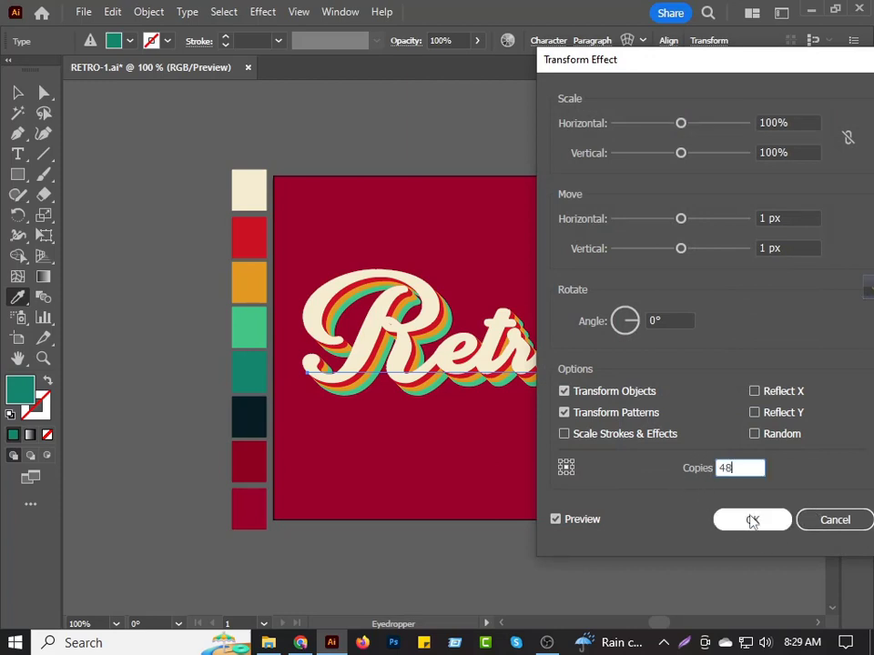
pyautogui.click(753, 519)
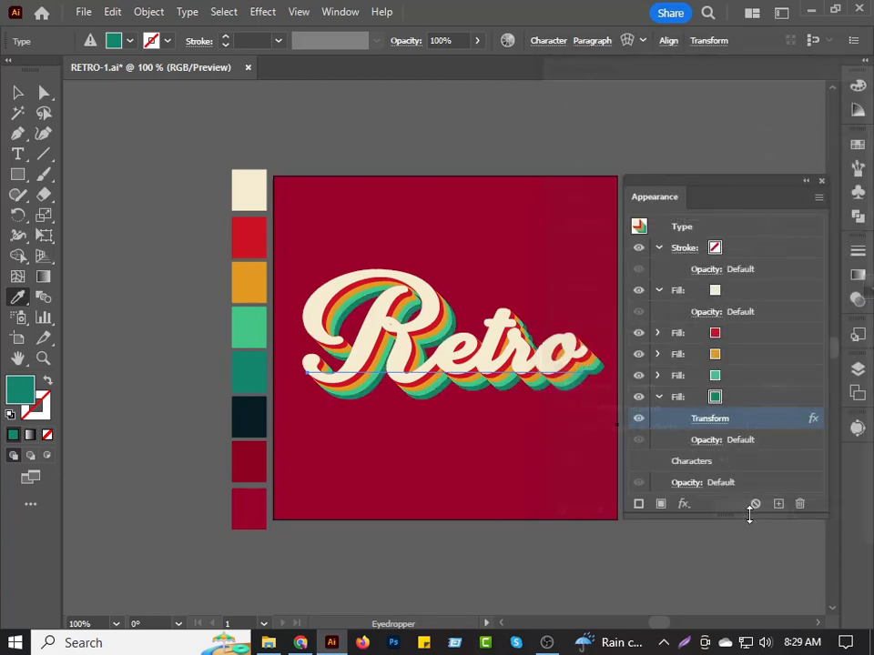
pyautogui.click(659, 398)
pyautogui.click(754, 401)
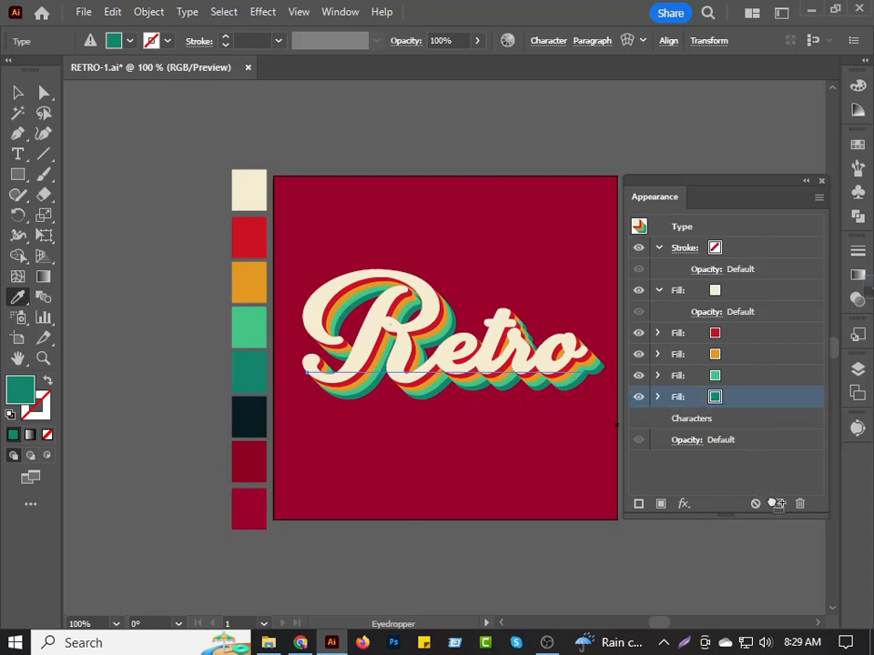
# Duplicate the teal fill, recolour it dark navy and set its Transform to 60 copies
pyautogui.click(775, 503)
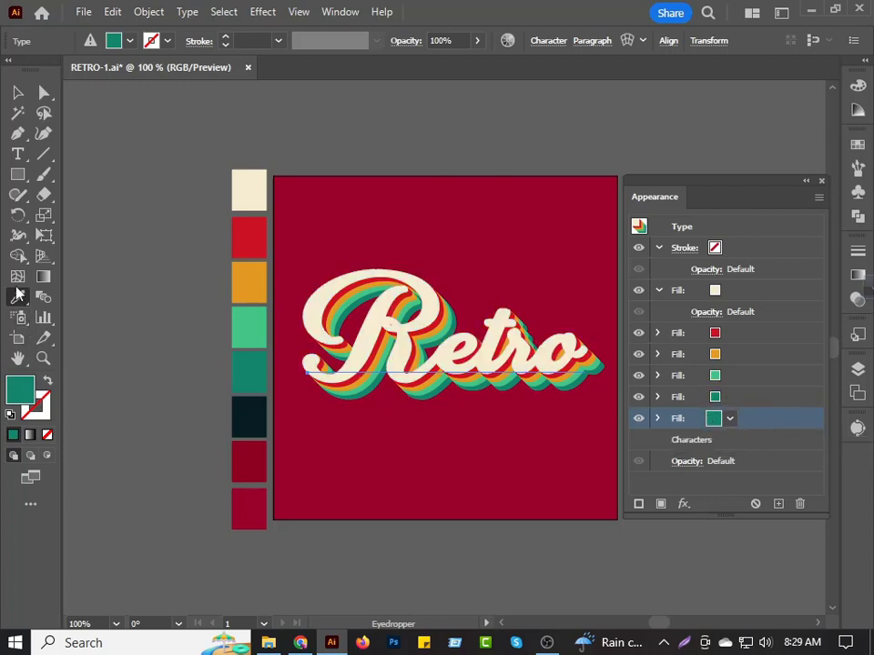
pyautogui.click(251, 413)
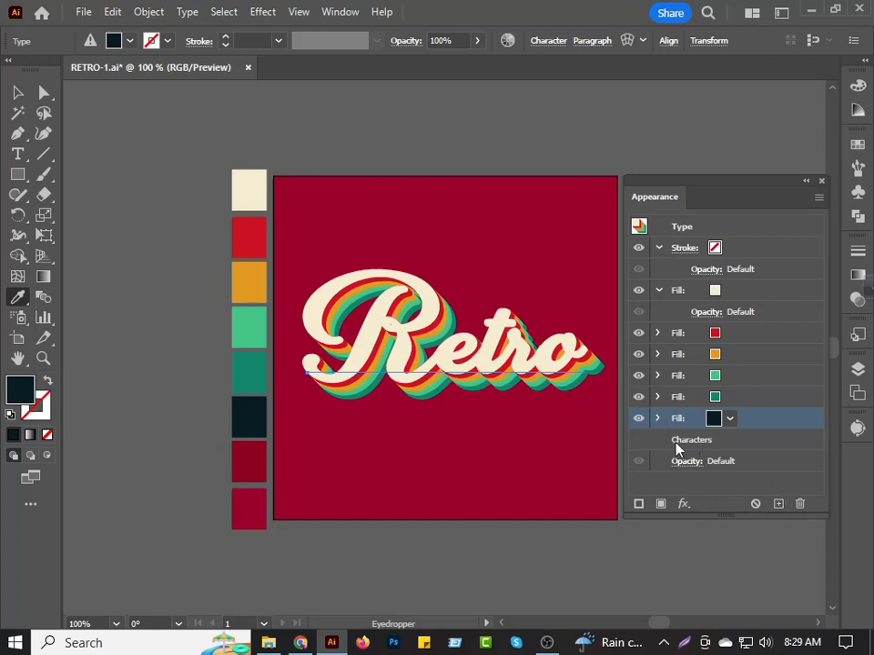
pyautogui.click(658, 419)
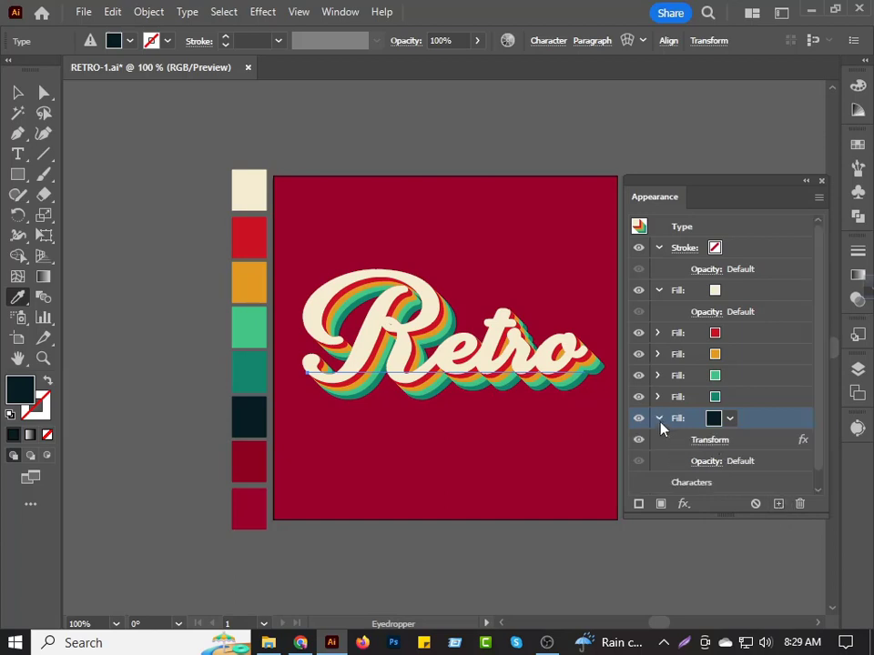
pyautogui.click(719, 440)
pyautogui.doubleClick(728, 468)
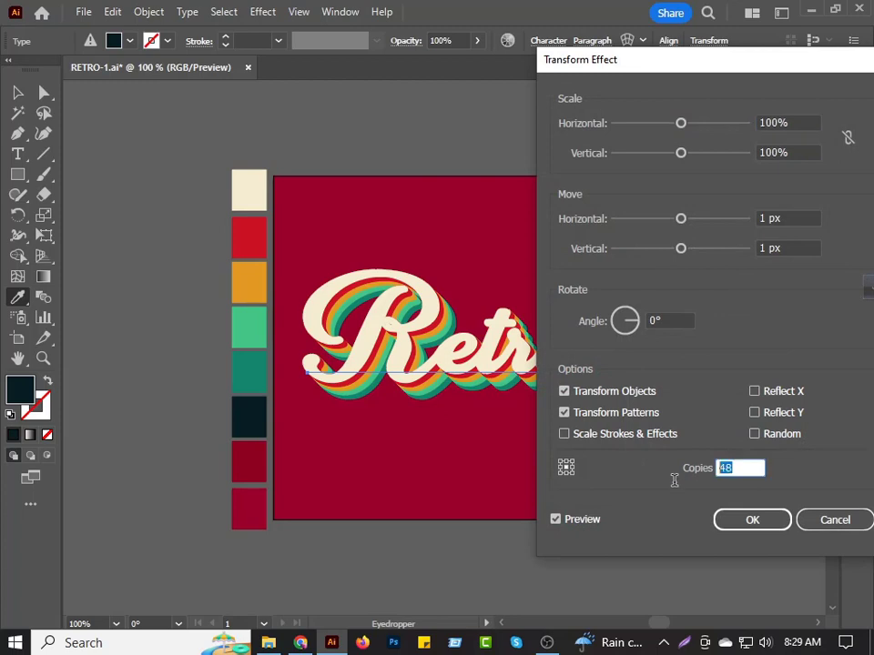
pyautogui.write('60')
pyautogui.click(753, 526)
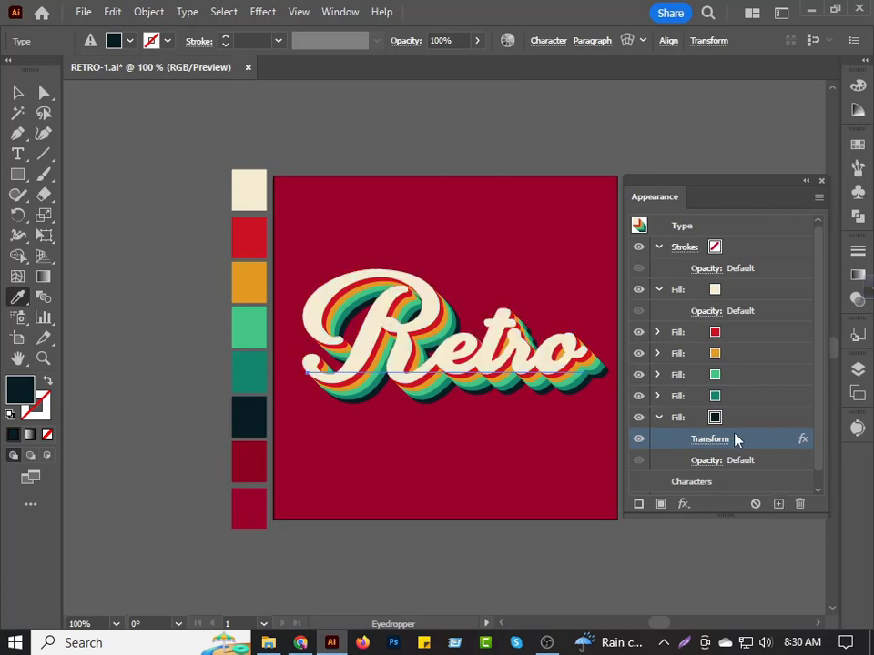
# Duplicate the navy fill and give the new bottom fill dark grey #3F4142
pyautogui.click(659, 419)
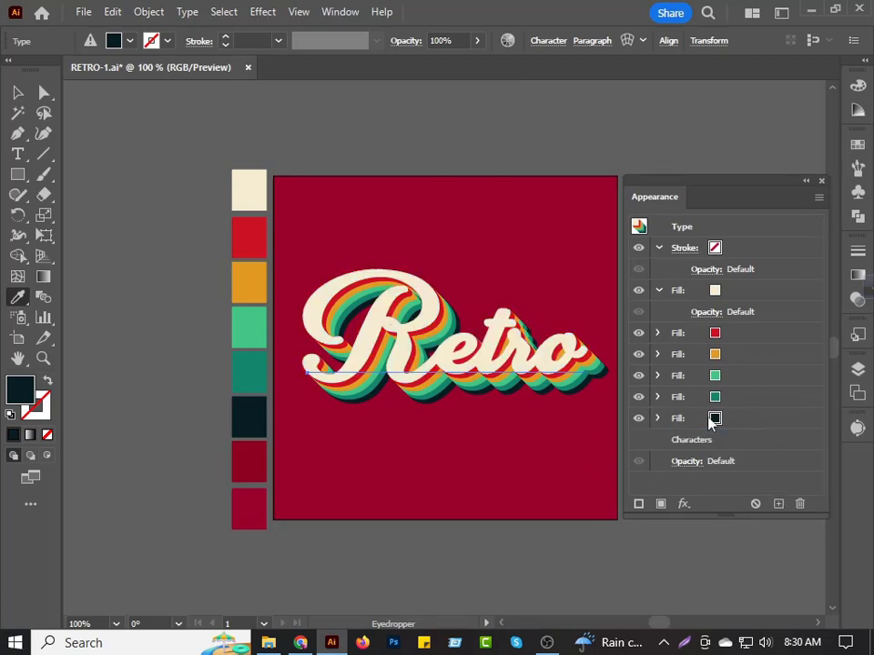
pyautogui.click(761, 424)
pyautogui.moveTo(764, 475); pyautogui.dragTo(775, 505)
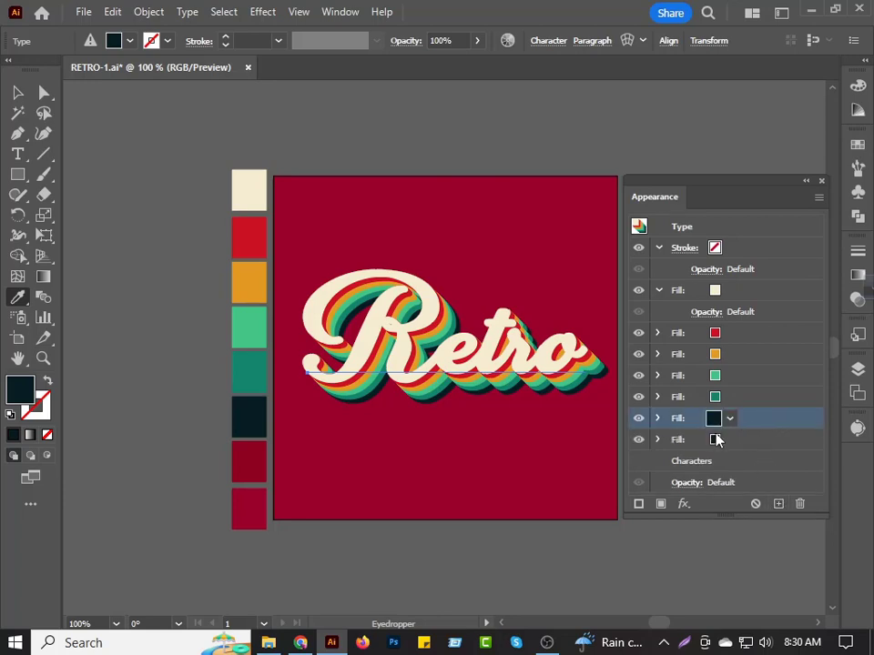
pyautogui.click(715, 441)
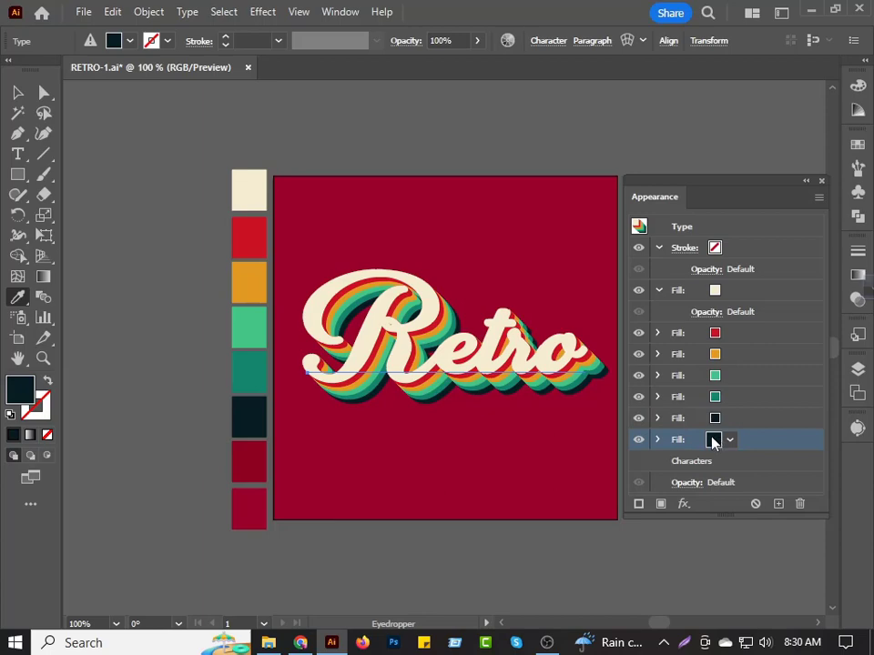
pyautogui.doubleClick(24, 396)
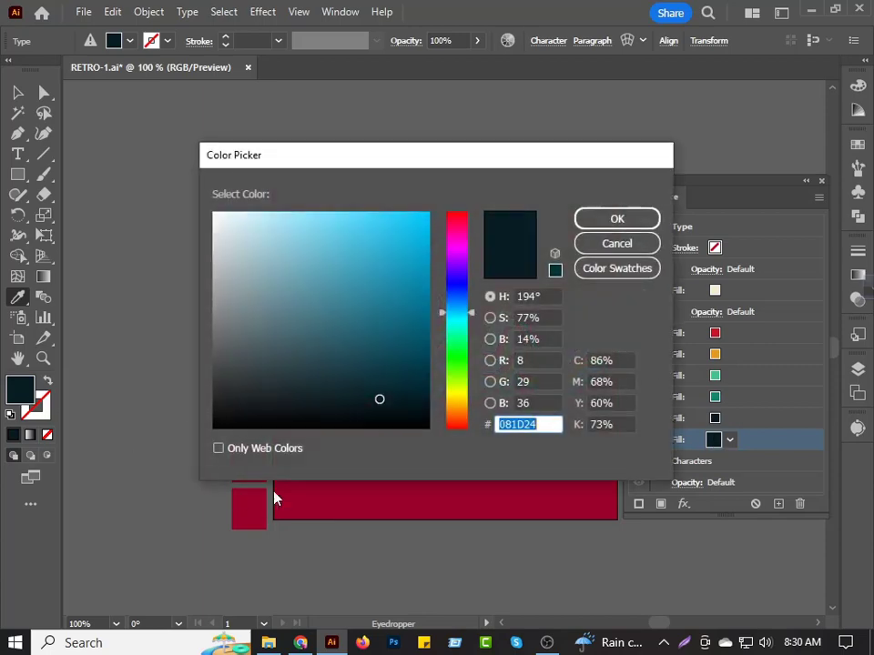
pyautogui.moveTo(213, 422); pyautogui.dragTo(165, 447)
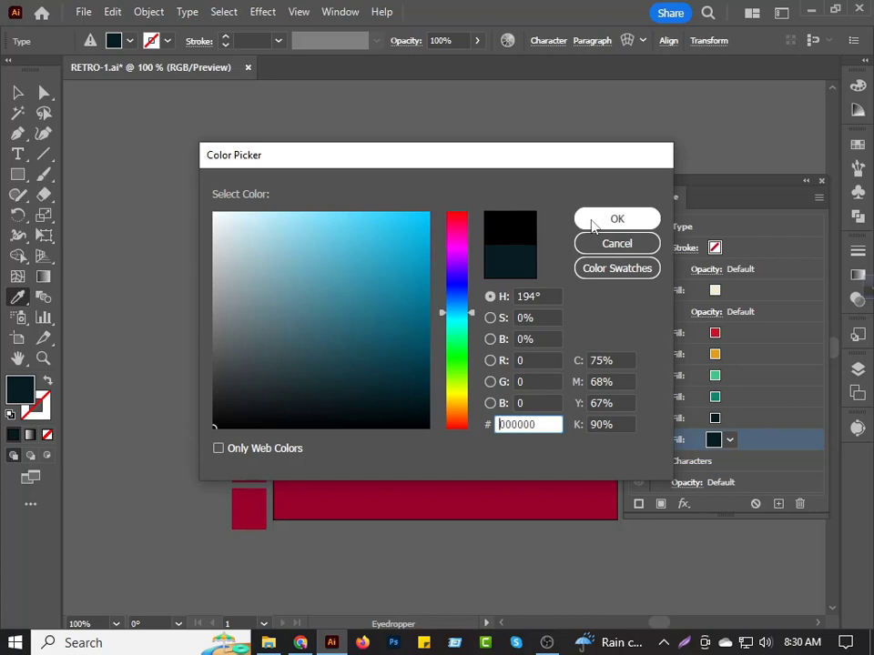
pyautogui.moveTo(244, 395); pyautogui.dragTo(221, 372)
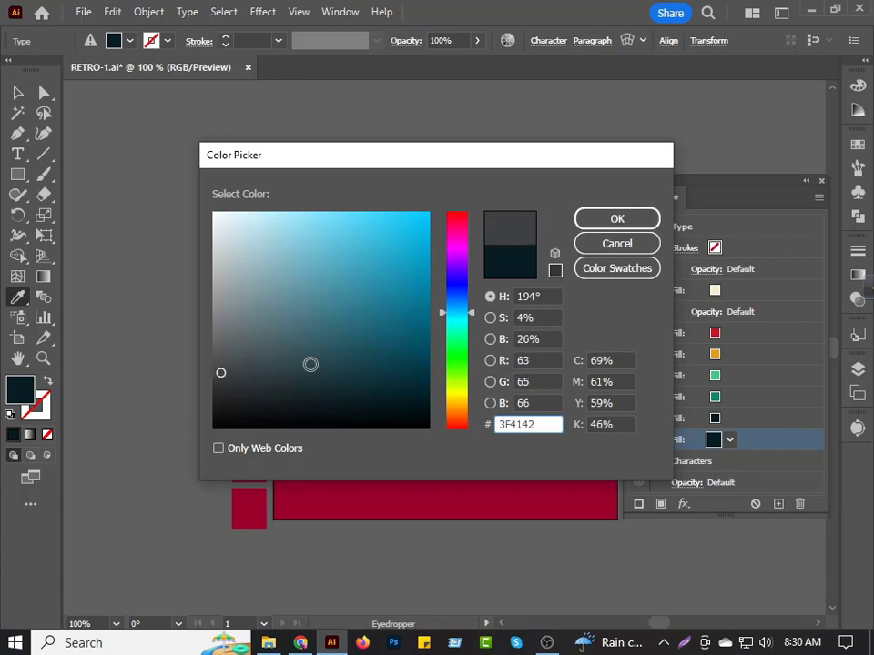
pyautogui.click(601, 220)
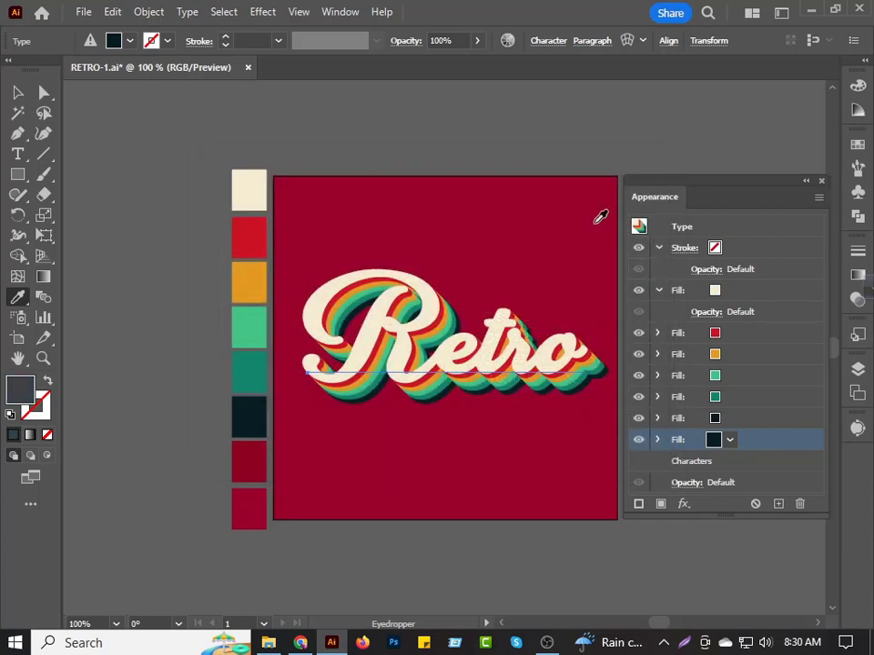
# Preview 100 copies in the bottom fill's Transform effect, then cancel the change
pyautogui.click(655, 442)
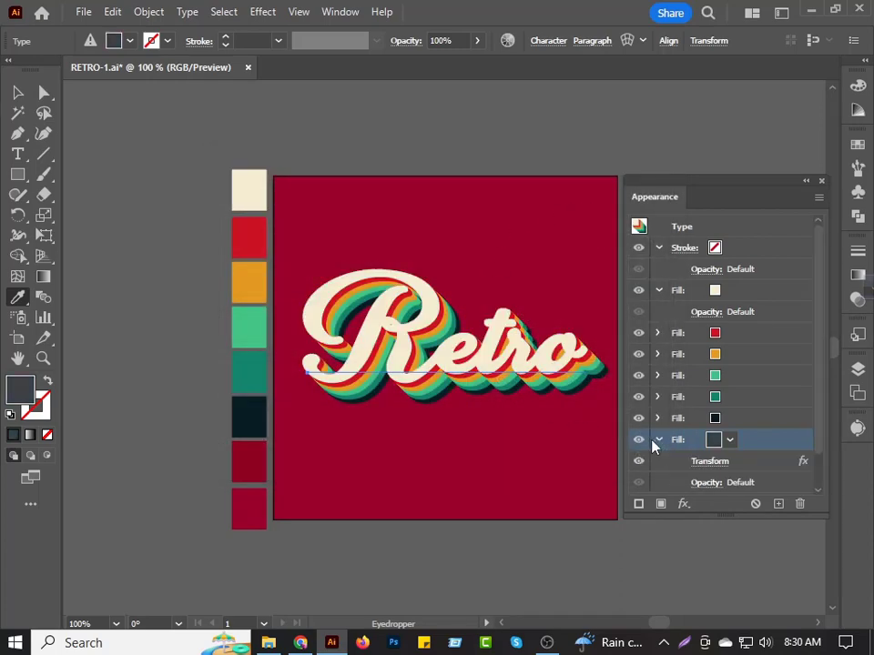
pyautogui.click(702, 464)
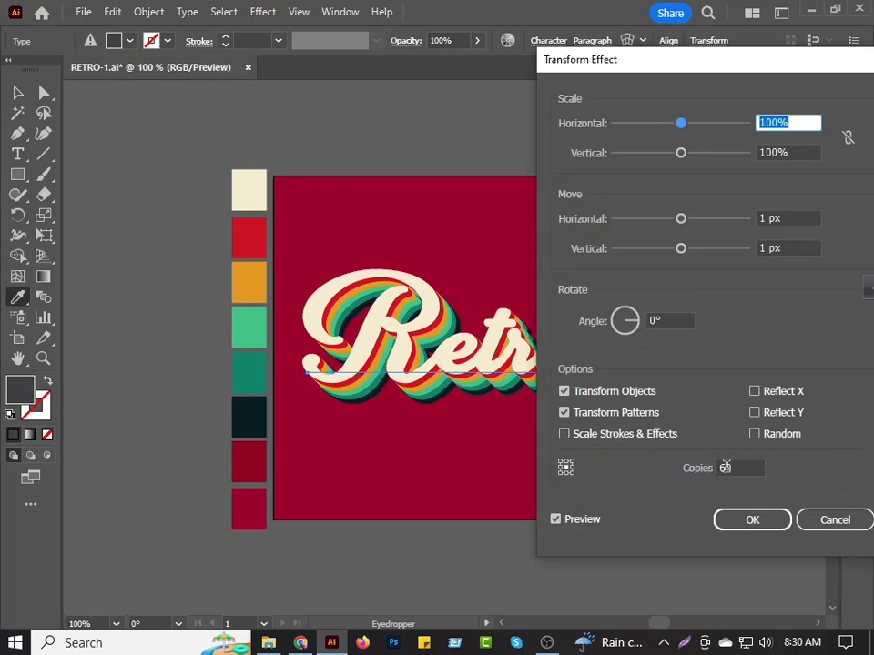
pyautogui.doubleClick(724, 467)
pyautogui.write('1')
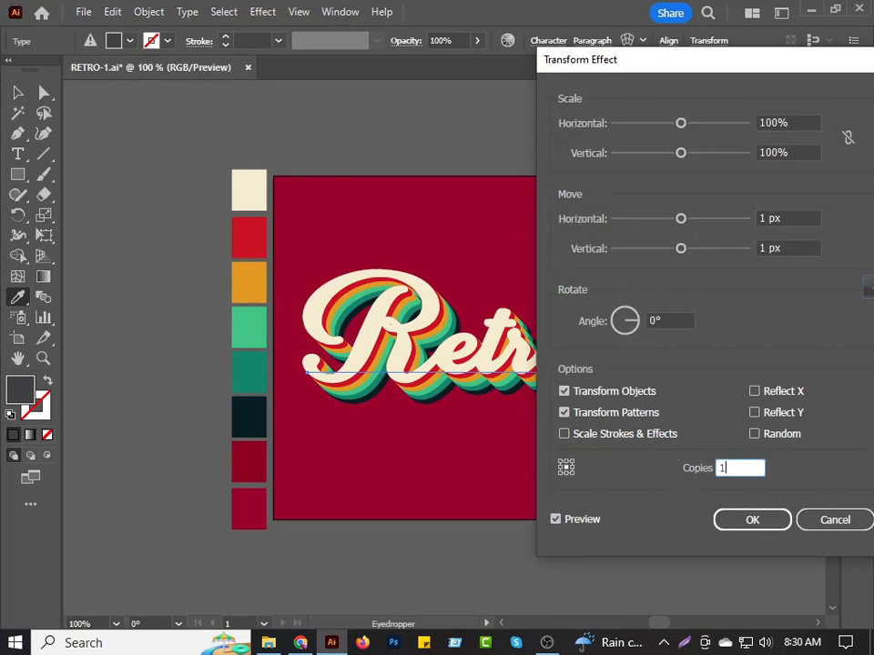
pyautogui.write('00')
pyautogui.click(556, 520)
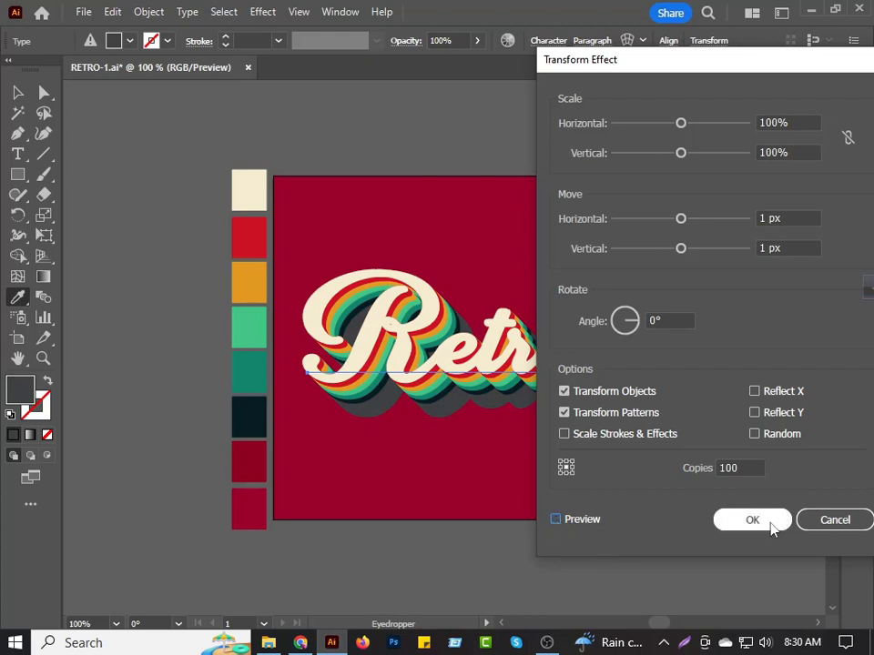
pyautogui.click(835, 520)
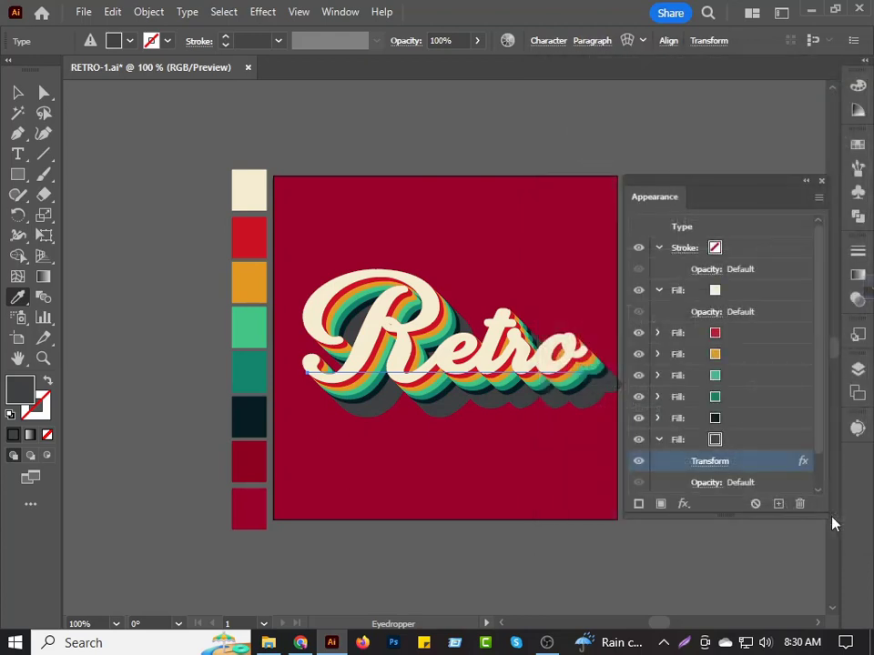
# Change the bottom fill colour to pure black #000000
pyautogui.click(716, 444)
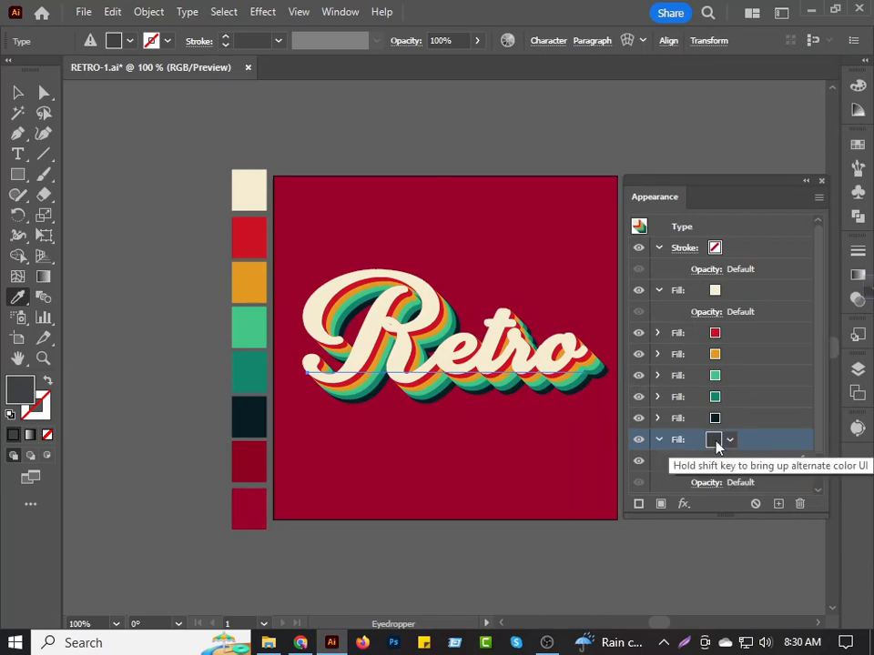
pyautogui.doubleClick(22, 392)
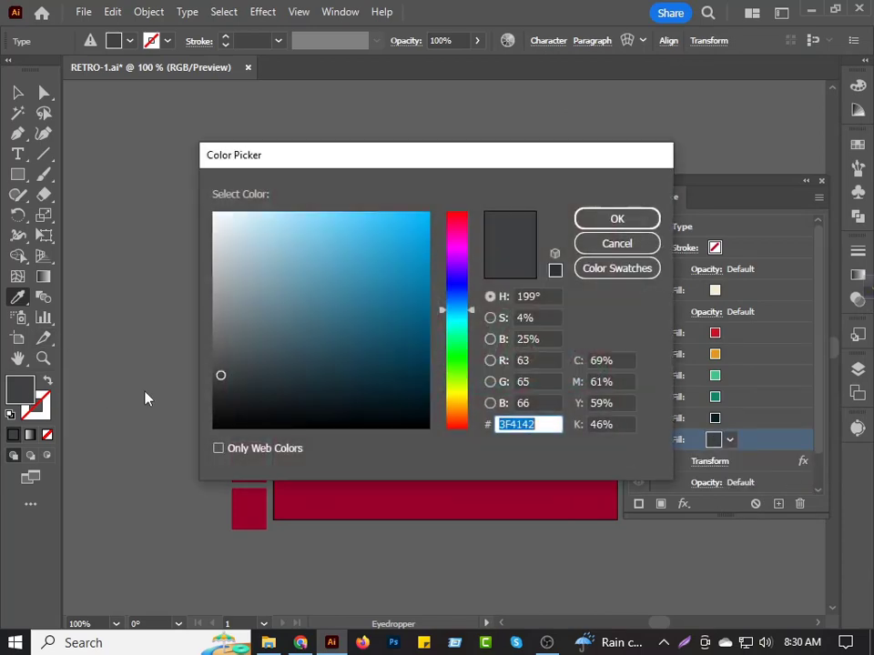
pyautogui.click(213, 428)
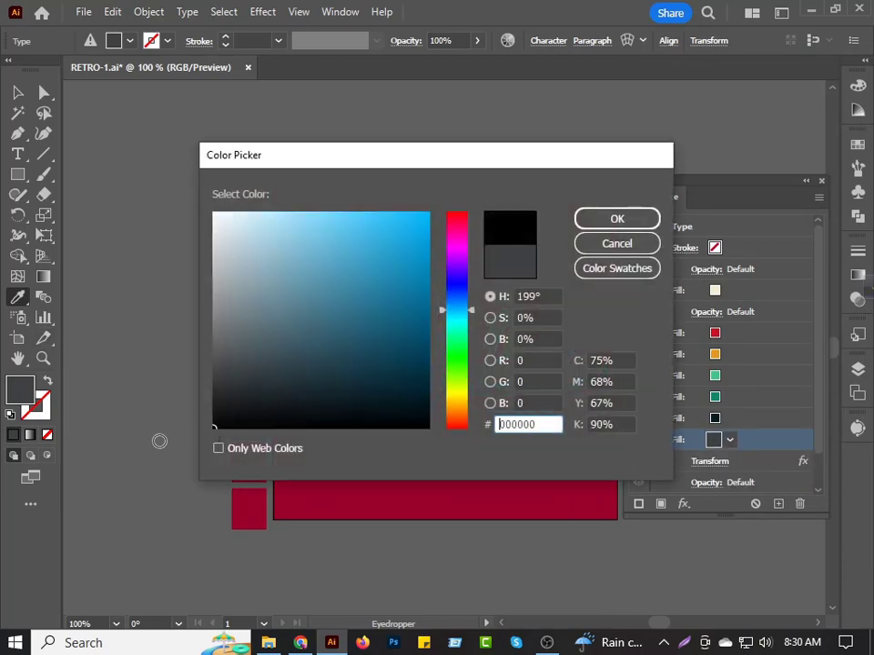
pyautogui.click(626, 219)
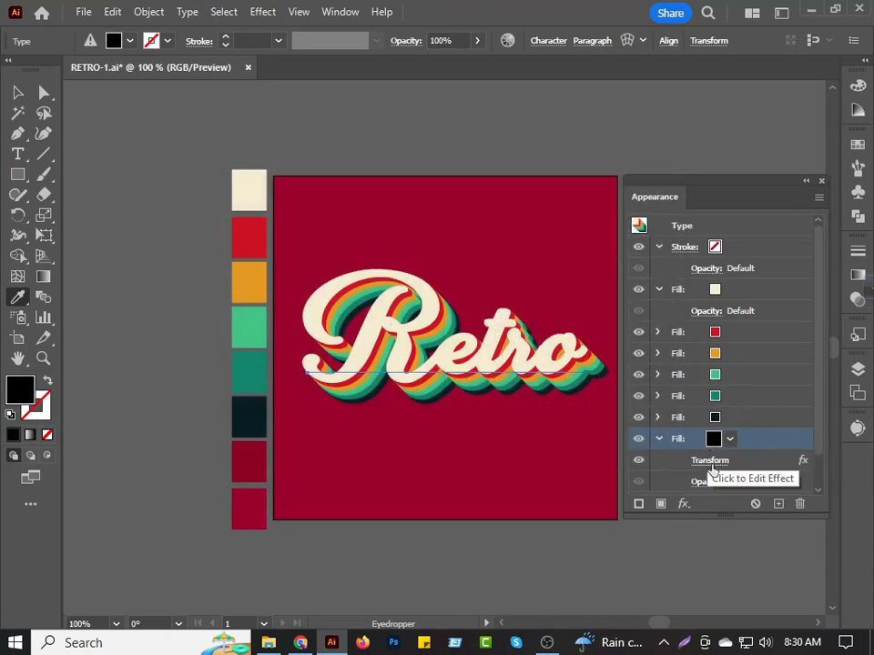
# Set the bottom fill's Transform effect to 100 copies and apply it
pyautogui.click(710, 464)
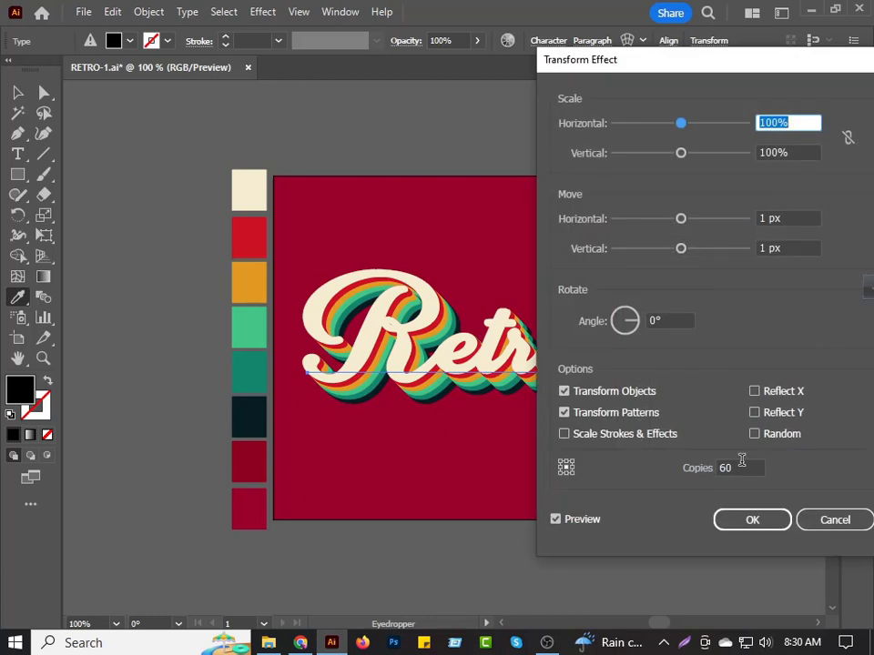
pyautogui.doubleClick(742, 465)
pyautogui.write('100')
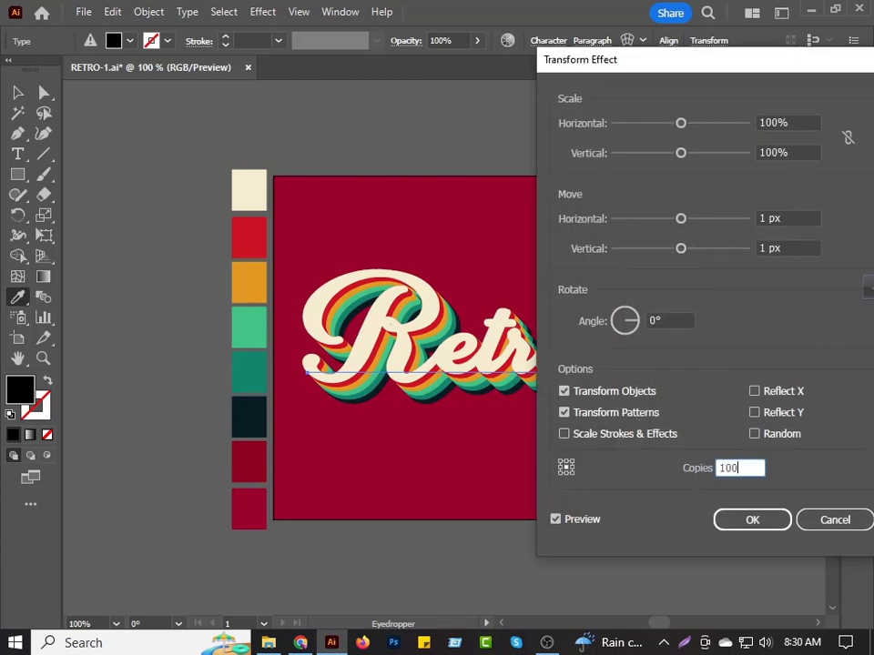
pyautogui.click(557, 522)
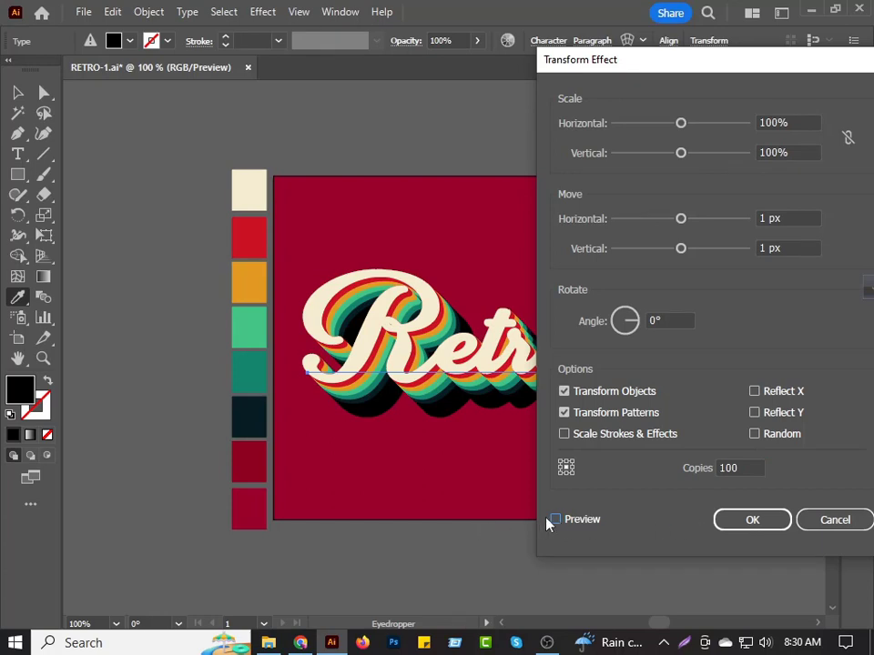
pyautogui.click(752, 521)
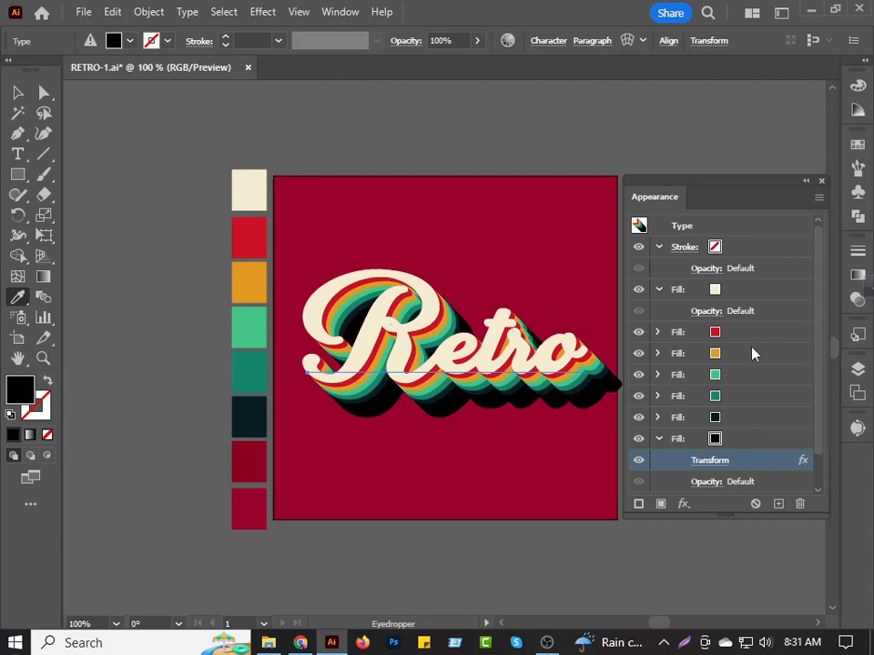
# Hide the cream, red, orange, green and teal fills, leaving only the black shadow fill visible
pyautogui.click(639, 289)
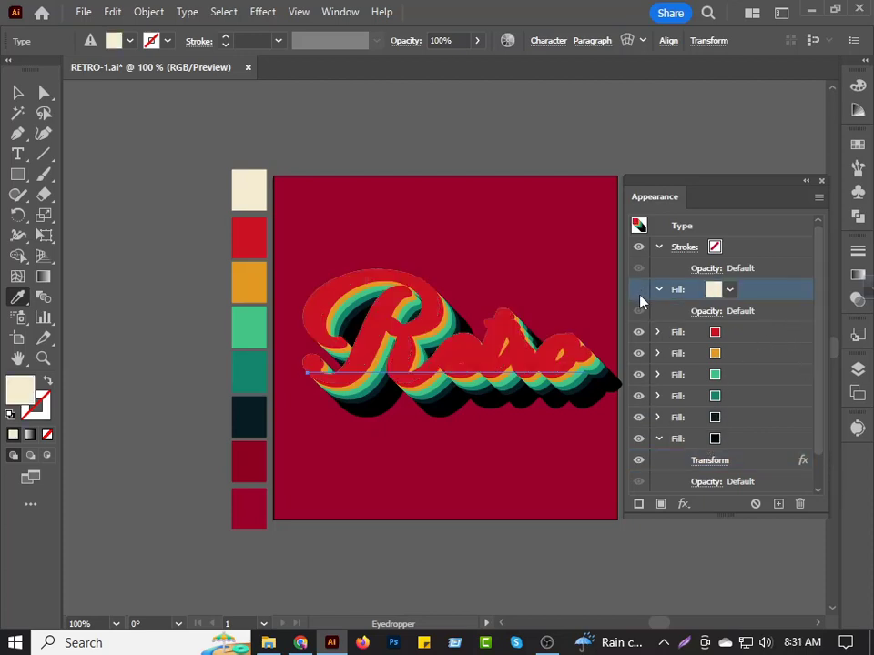
pyautogui.click(638, 333)
pyautogui.click(638, 353)
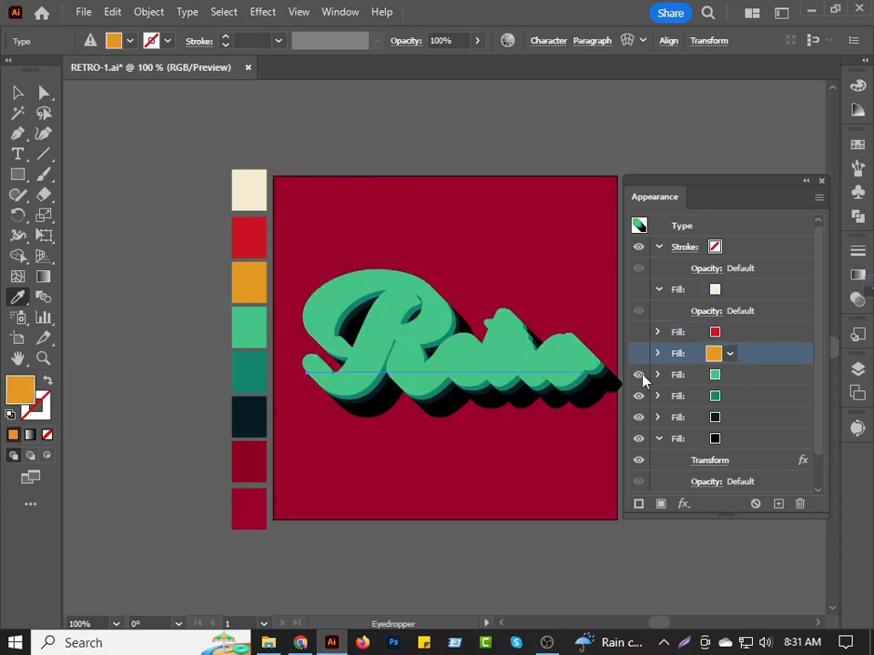
pyautogui.click(638, 374)
pyautogui.click(638, 396)
pyautogui.click(638, 417)
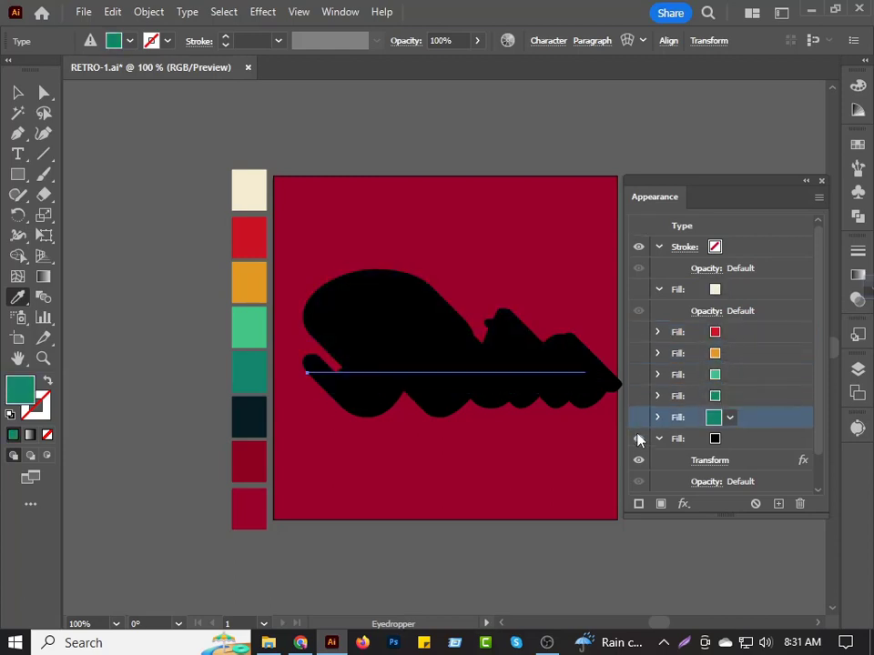
pyautogui.click(638, 439)
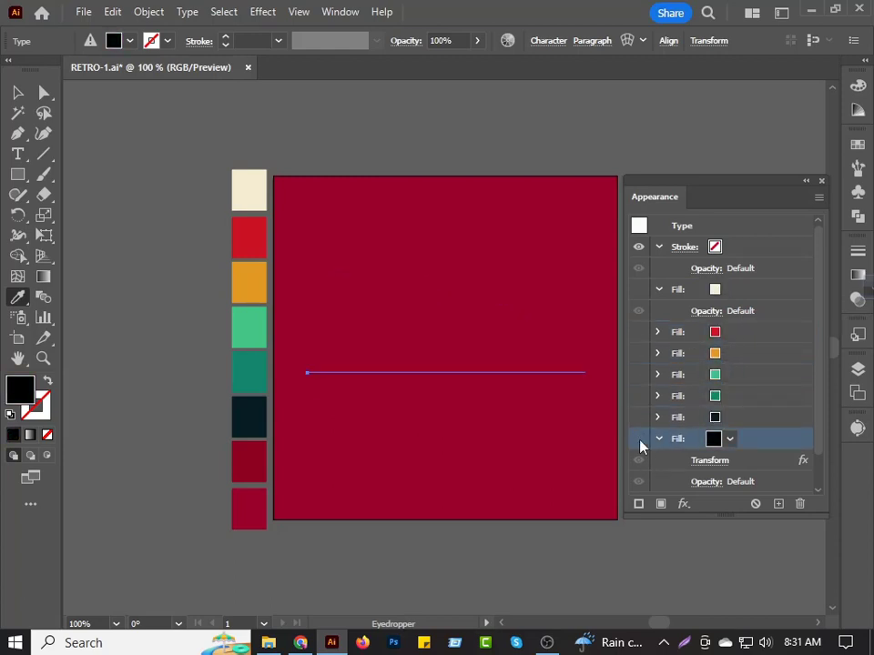
pyautogui.click(638, 439)
pyautogui.scroll(-1, 683, 482)
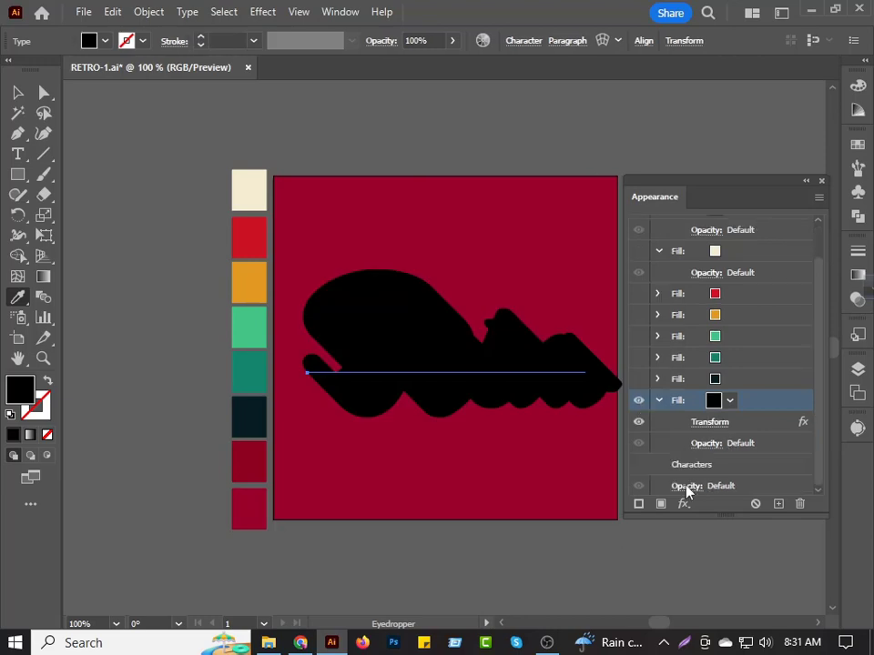
# Lower the black shadow fill's opacity to 14%
pyautogui.click(707, 444)
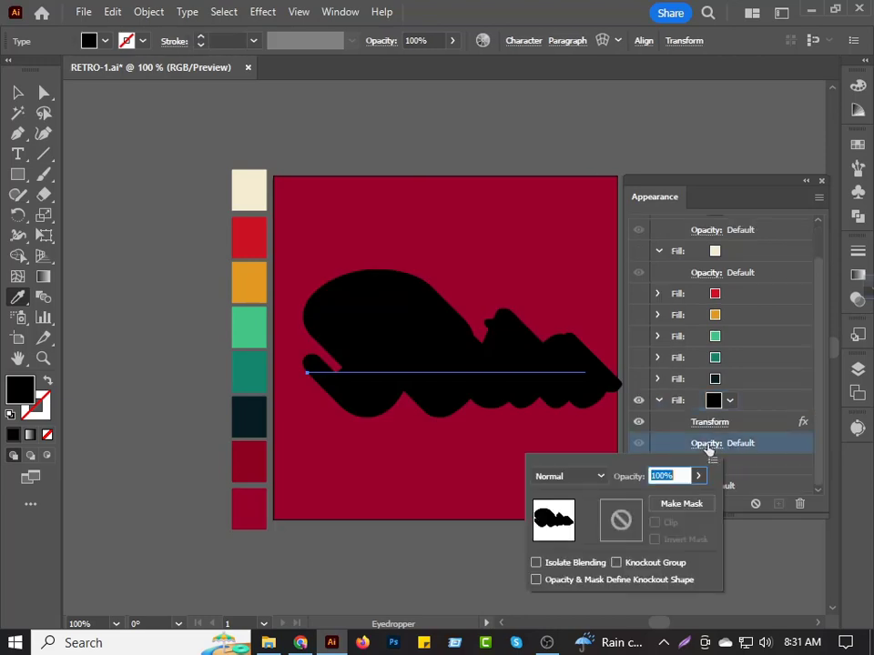
pyautogui.click(698, 476)
pyautogui.moveTo(694, 497); pyautogui.dragTo(641, 501)
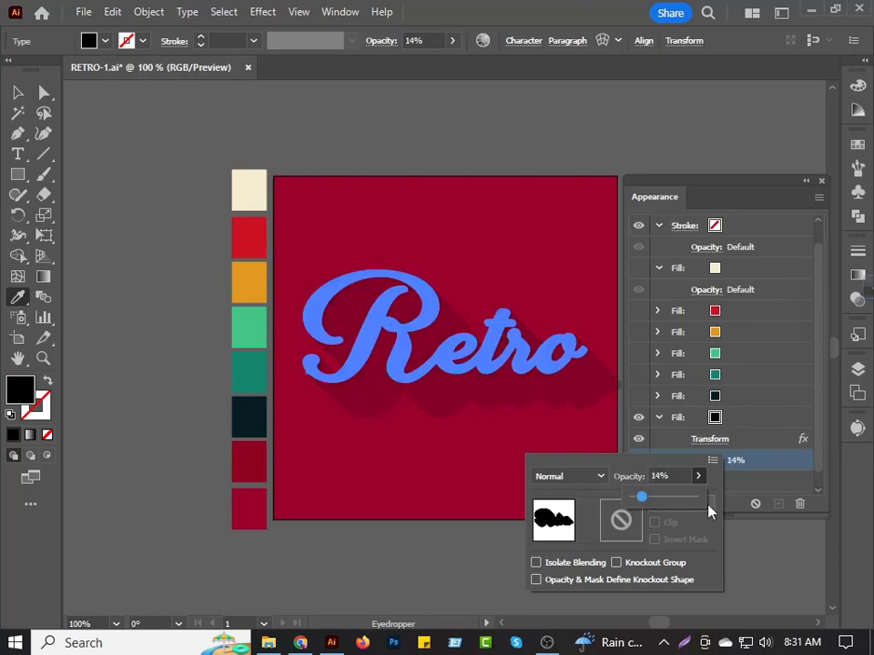
pyautogui.press('Escape')
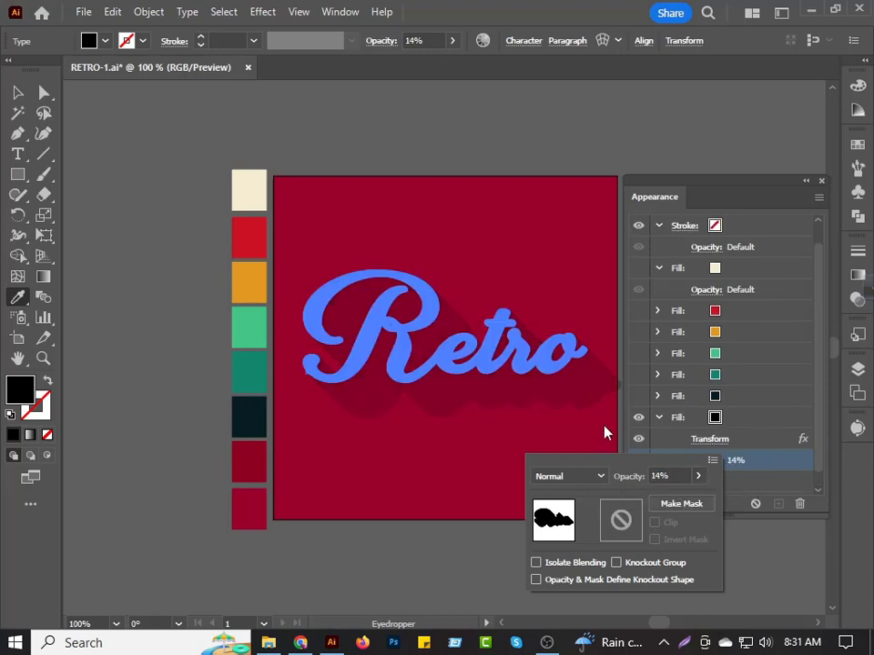
pyautogui.press('Escape')
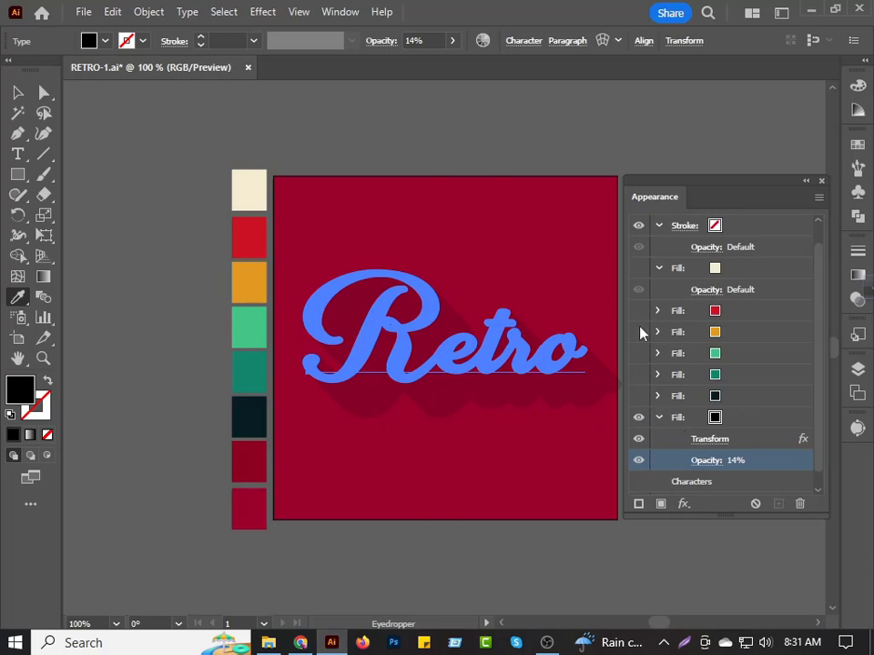
# Make the dark, teal, green, orange, red and cream fills of Retro visible again
pyautogui.click(639, 395)
pyautogui.click(639, 374)
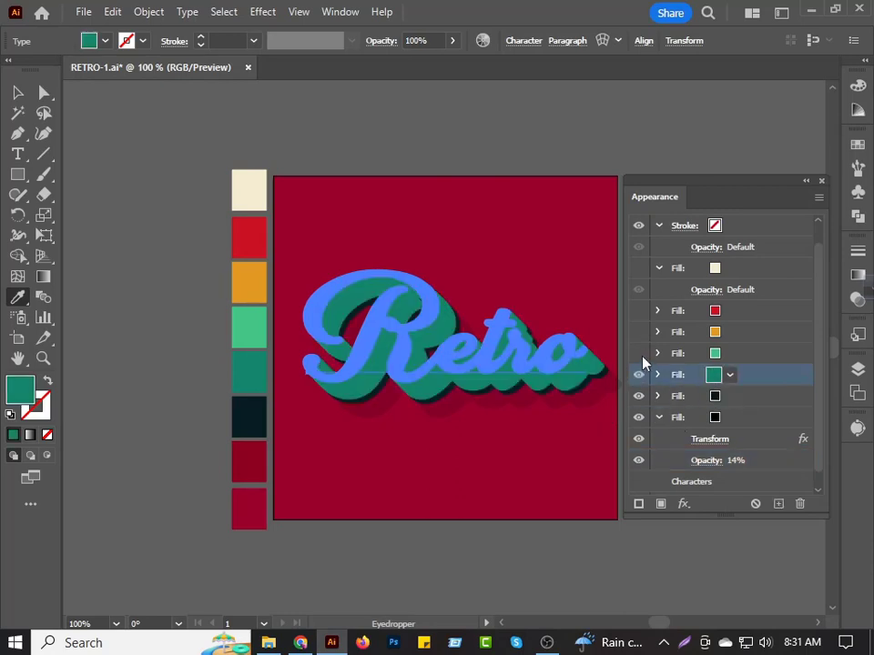
pyautogui.click(639, 354)
pyautogui.click(639, 331)
pyautogui.click(639, 310)
pyautogui.click(639, 290)
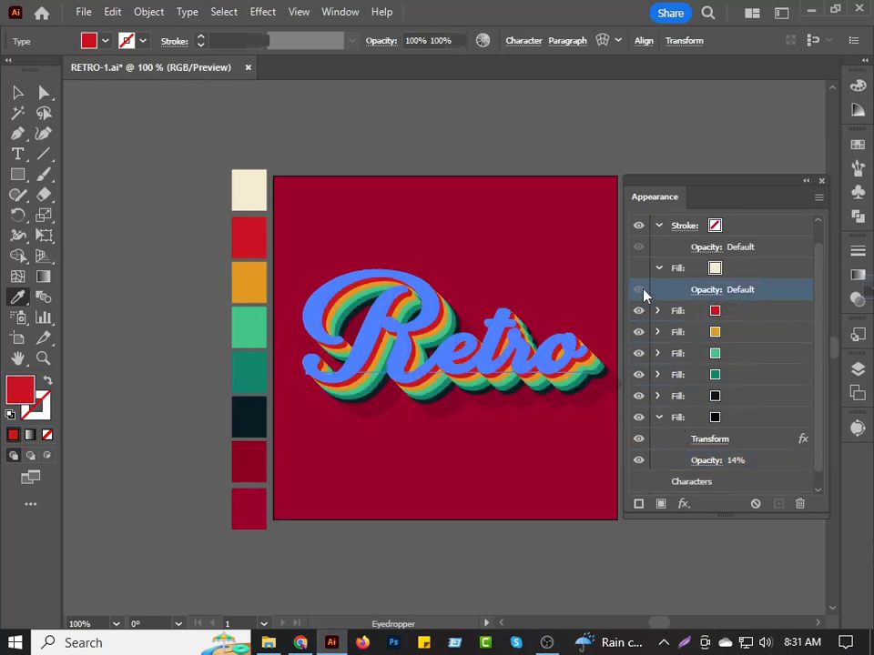
pyautogui.click(639, 267)
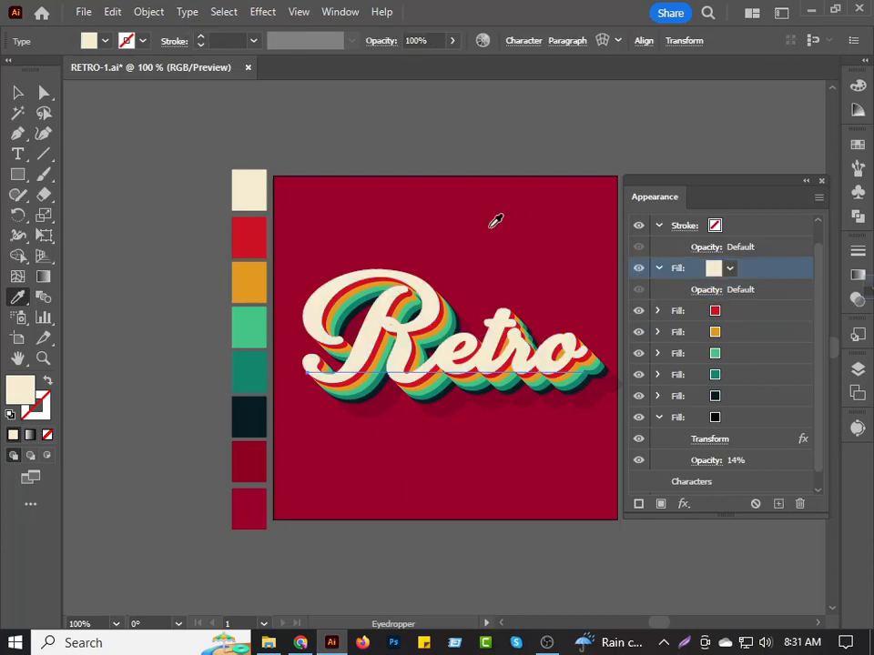
# Deselect the Retro text with the Selection tool and collapse the Appearance panel
pyautogui.click(17, 93)
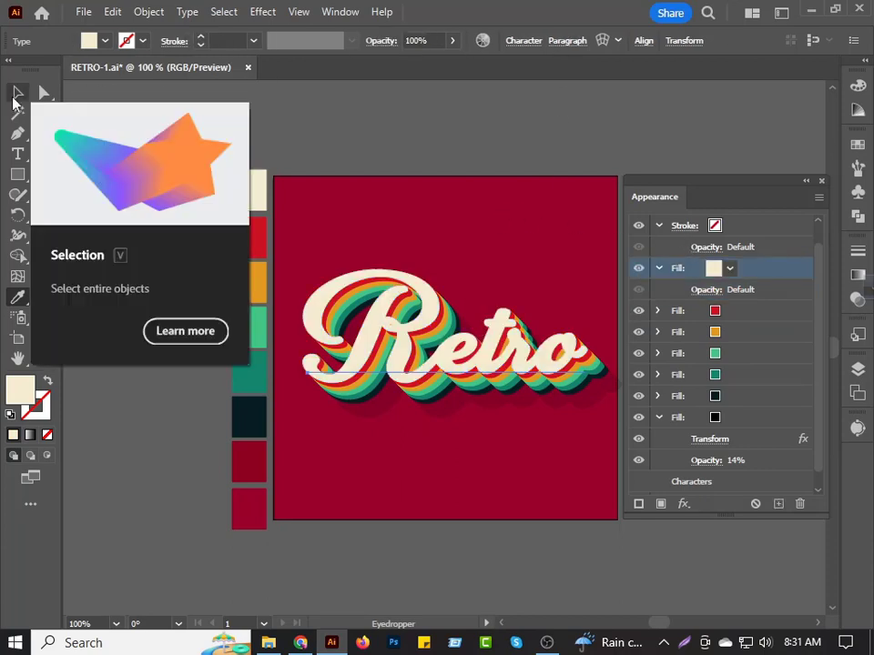
pyautogui.click(380, 112)
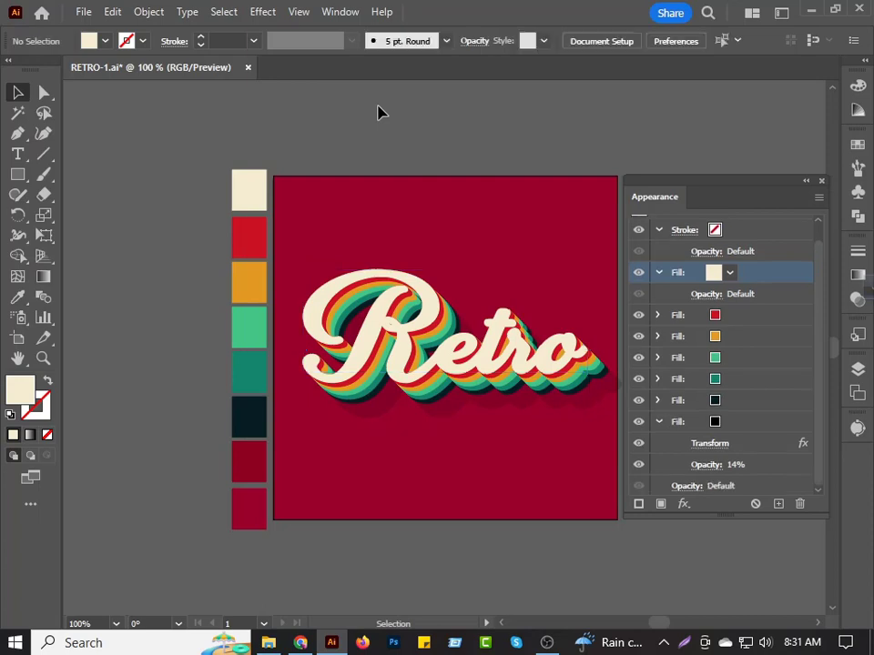
pyautogui.click(805, 181)
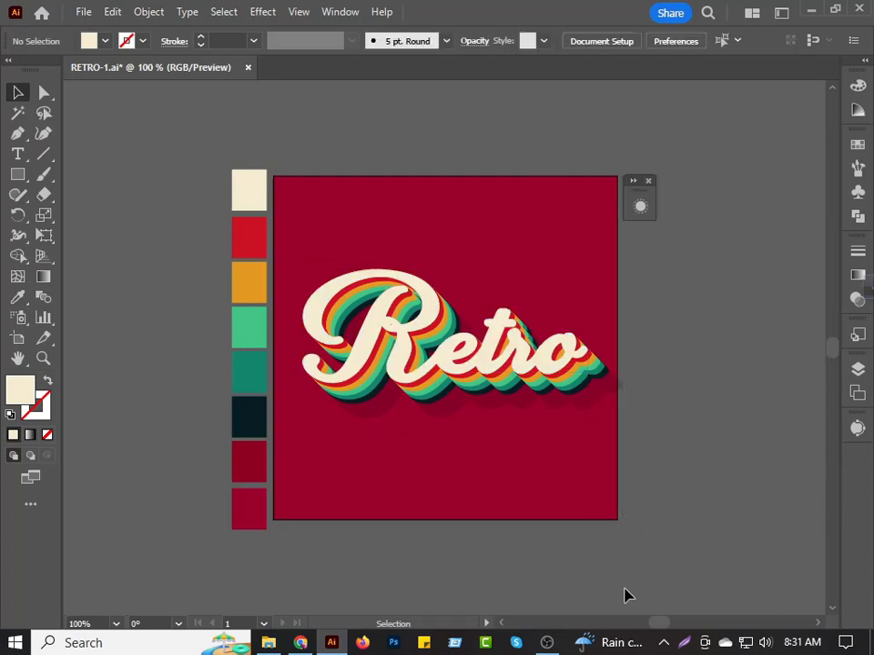